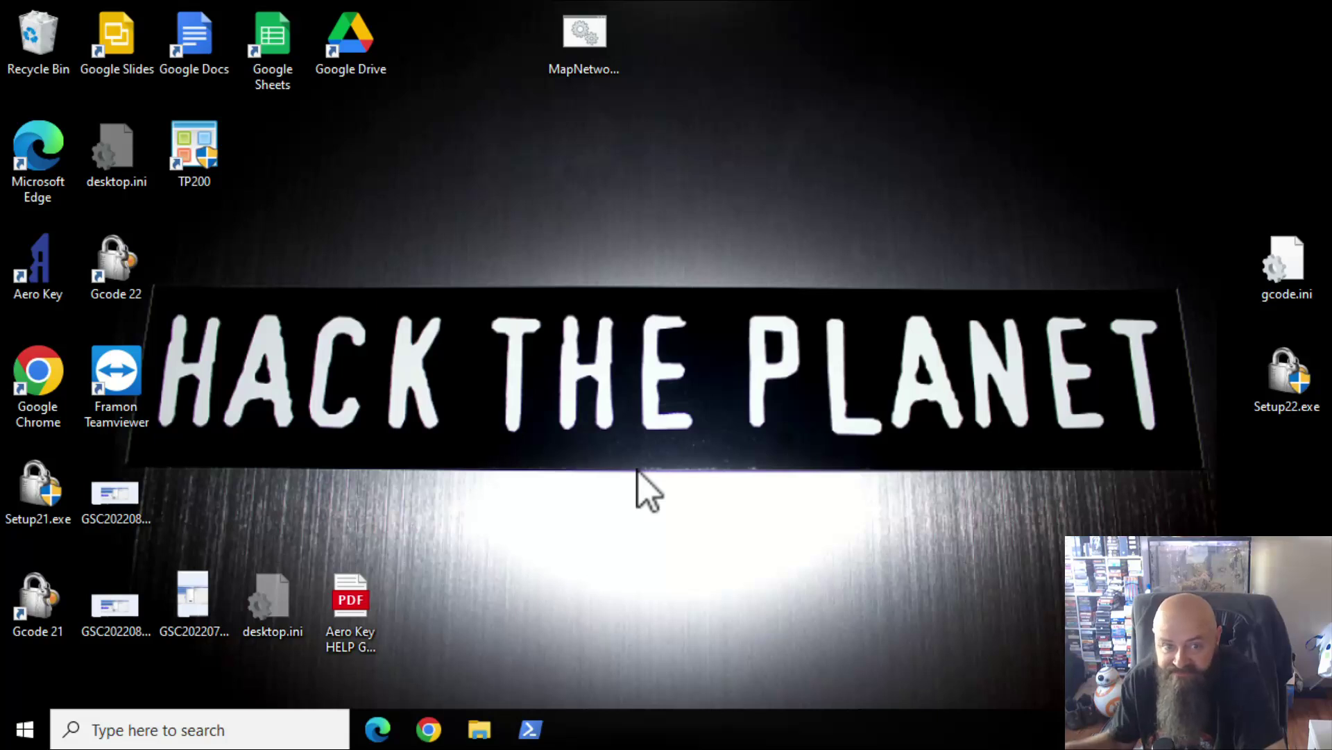
Step: Open the Aero Key master keying software and name the project "MX13 - Test"
double_click(57, 273)
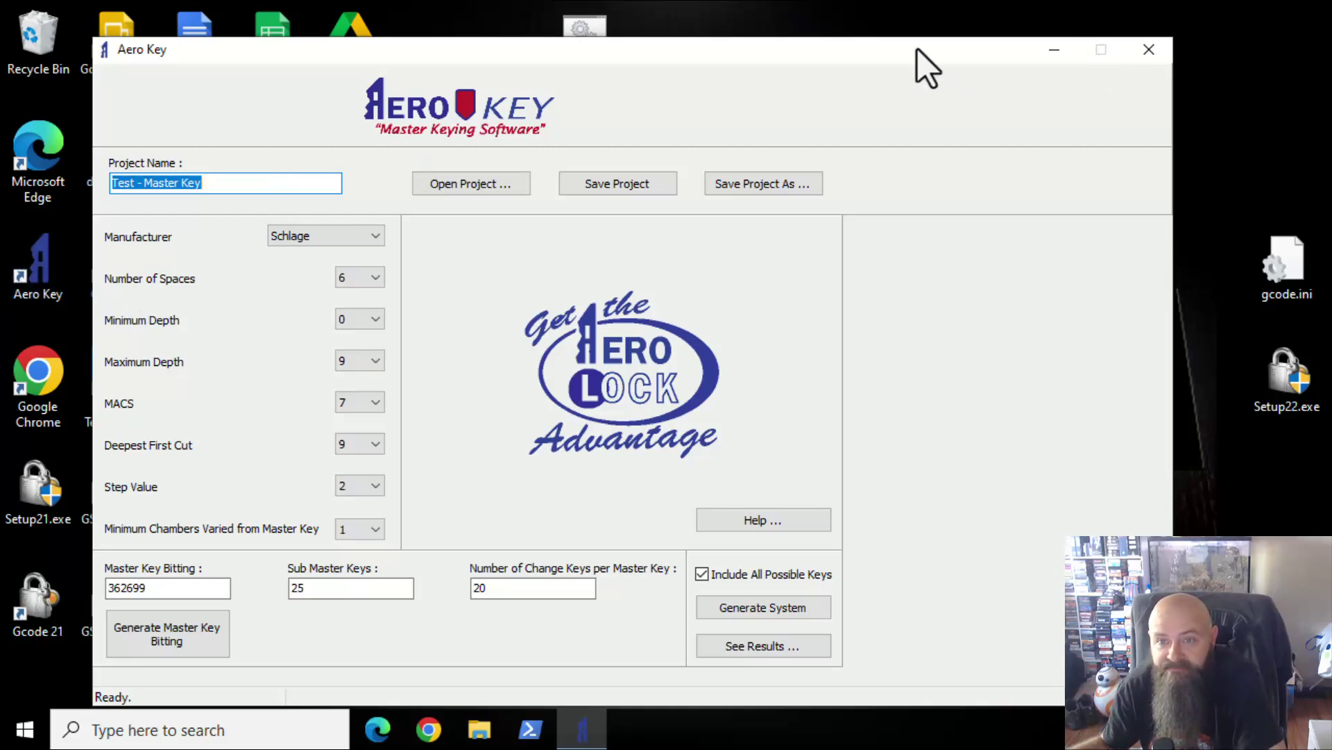
drag(918, 48, 944, 30)
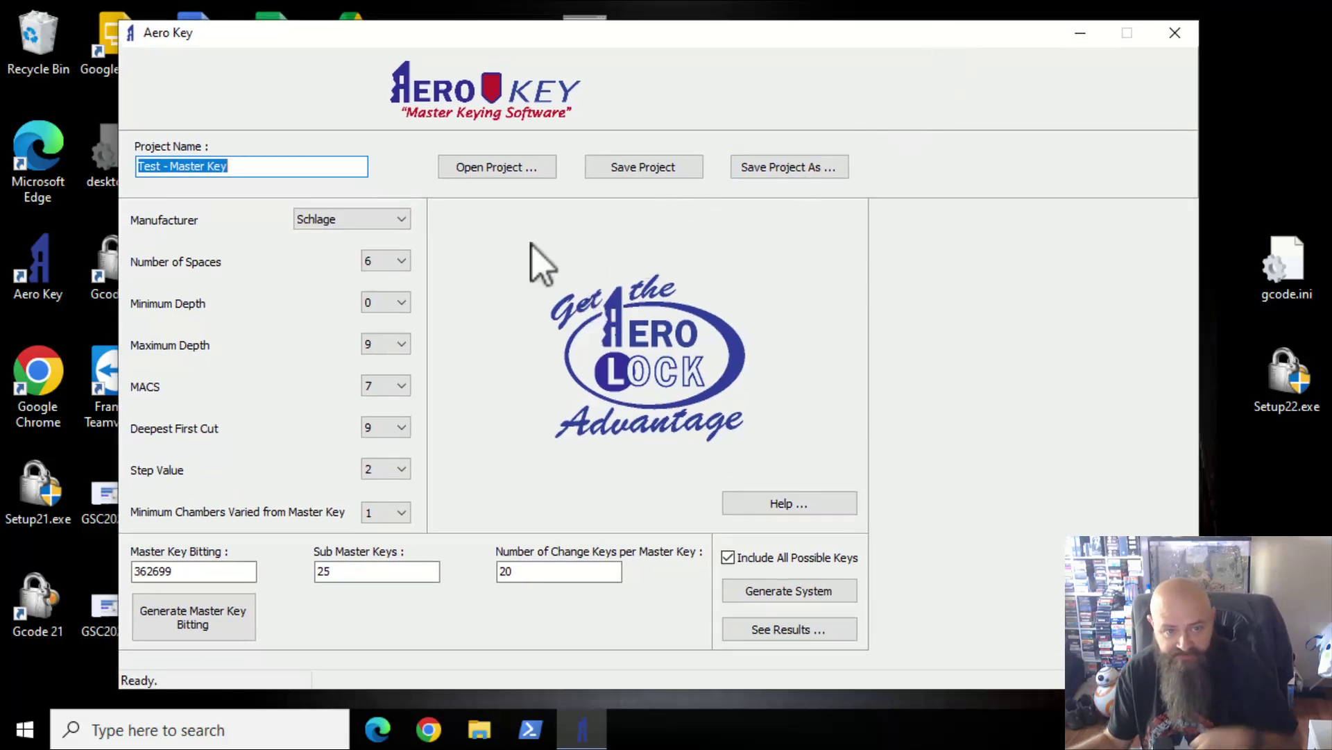
click(306, 166)
drag(306, 165, 133, 167)
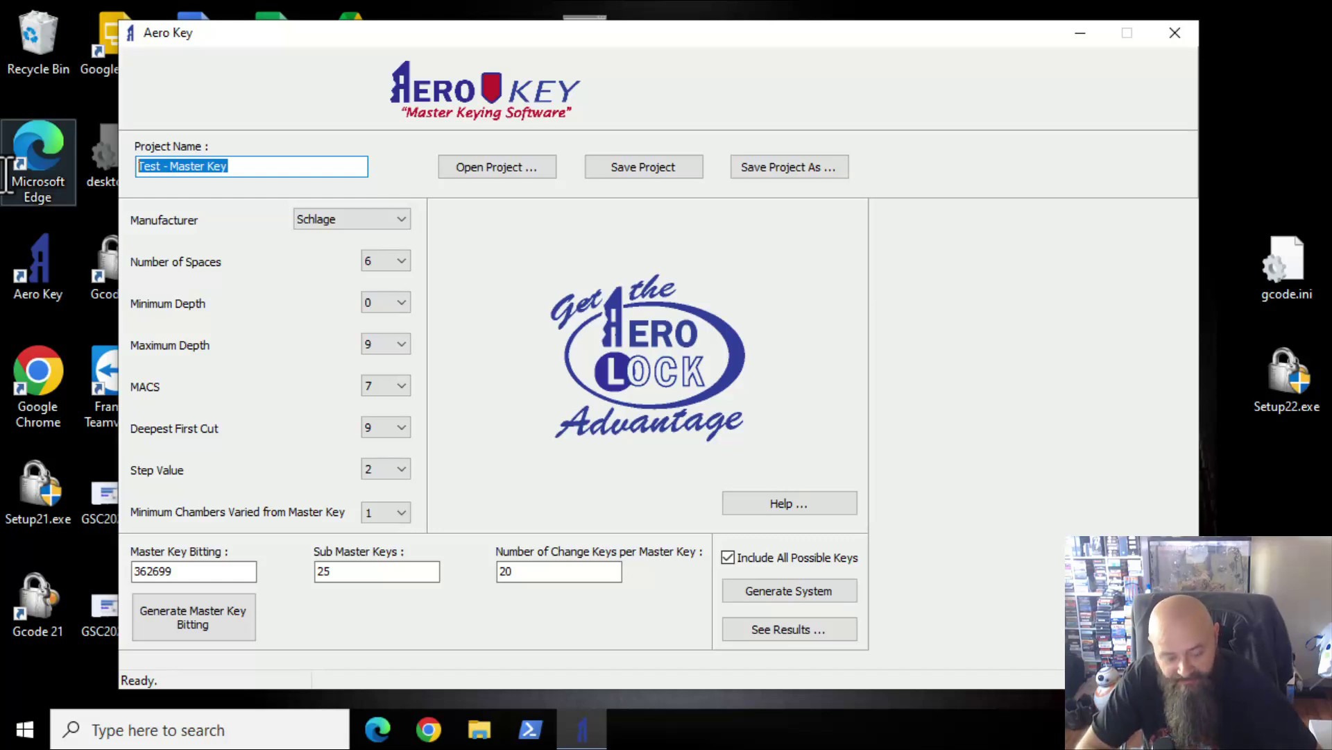
text(MX13 - Test)
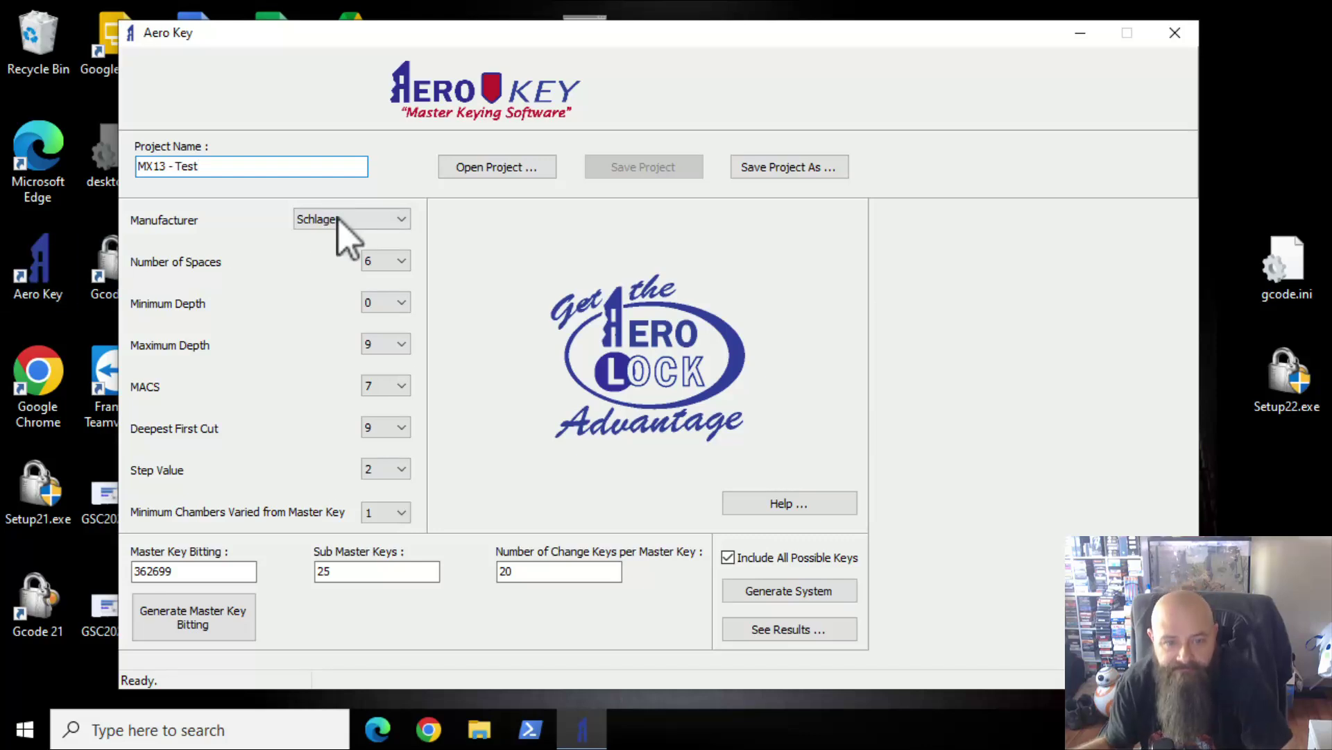
Step: Select Schlage as the manufacturer and set the number of spaces to 6
click(408, 216)
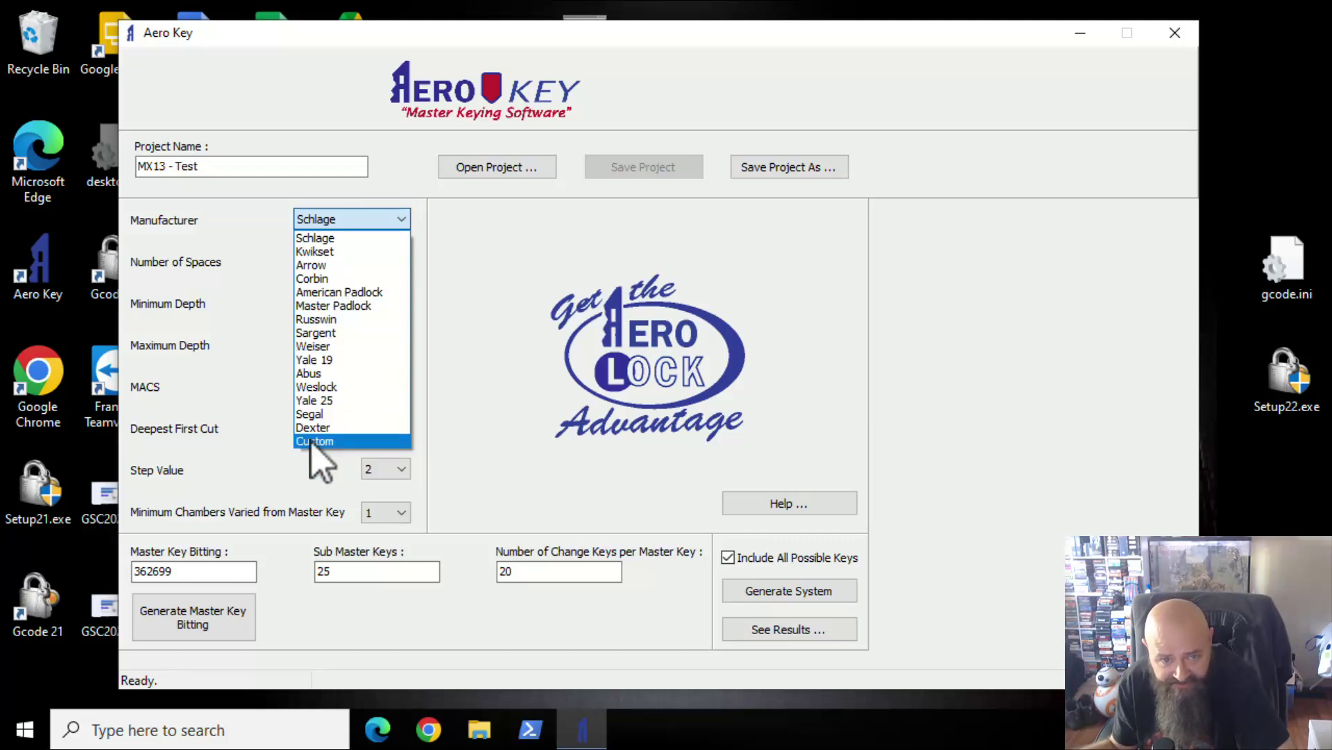
click(316, 238)
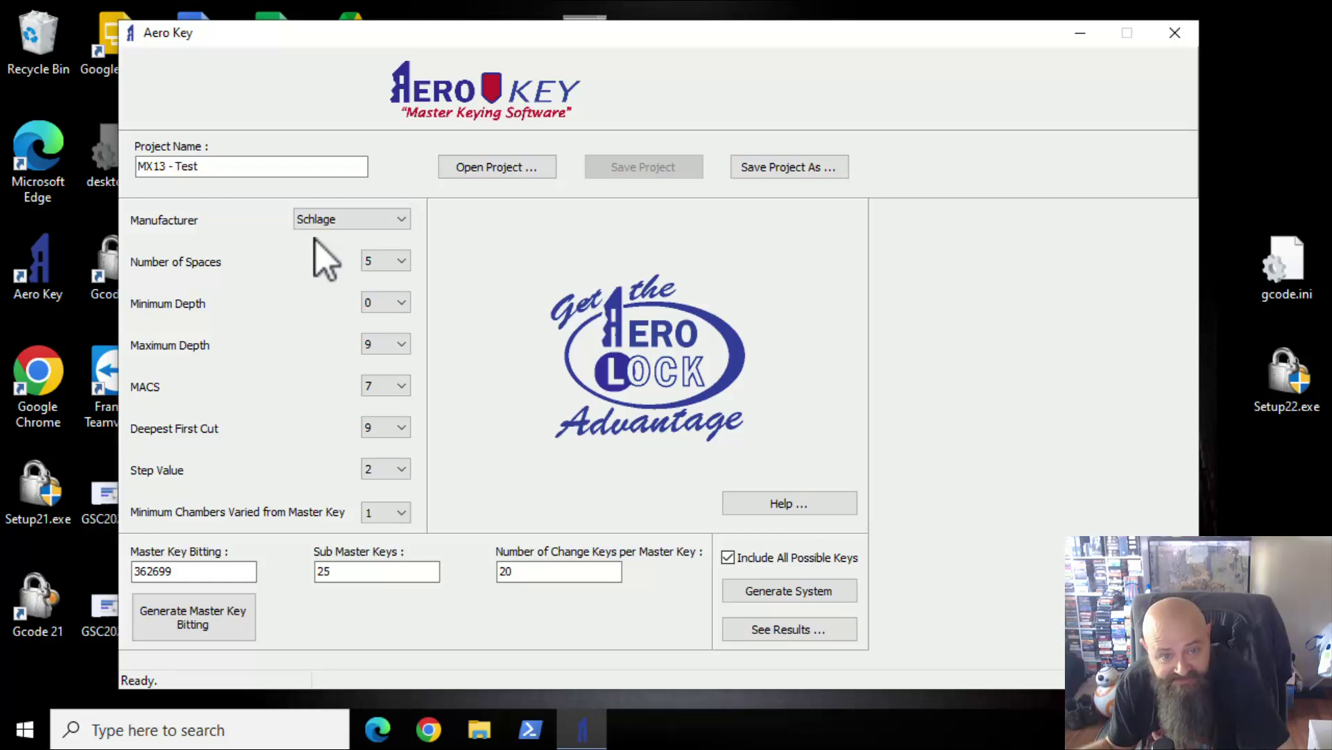
click(401, 262)
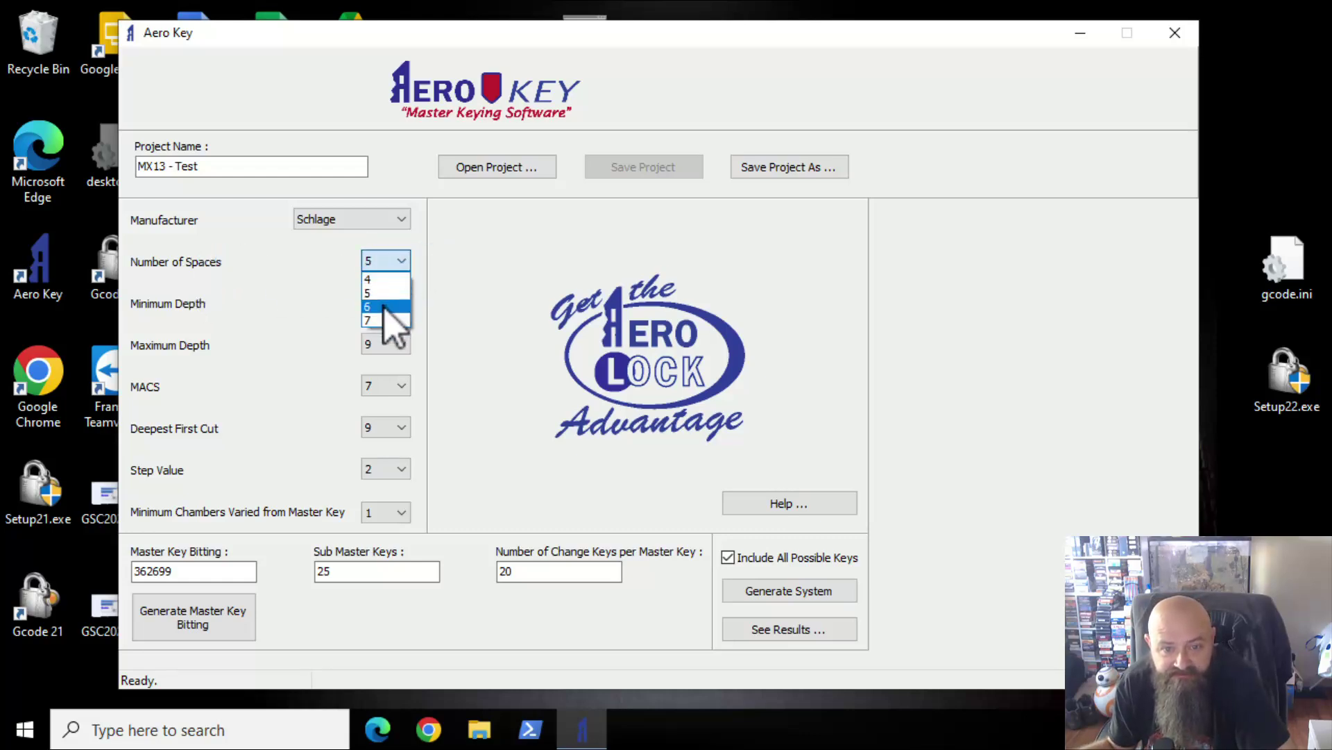
click(384, 306)
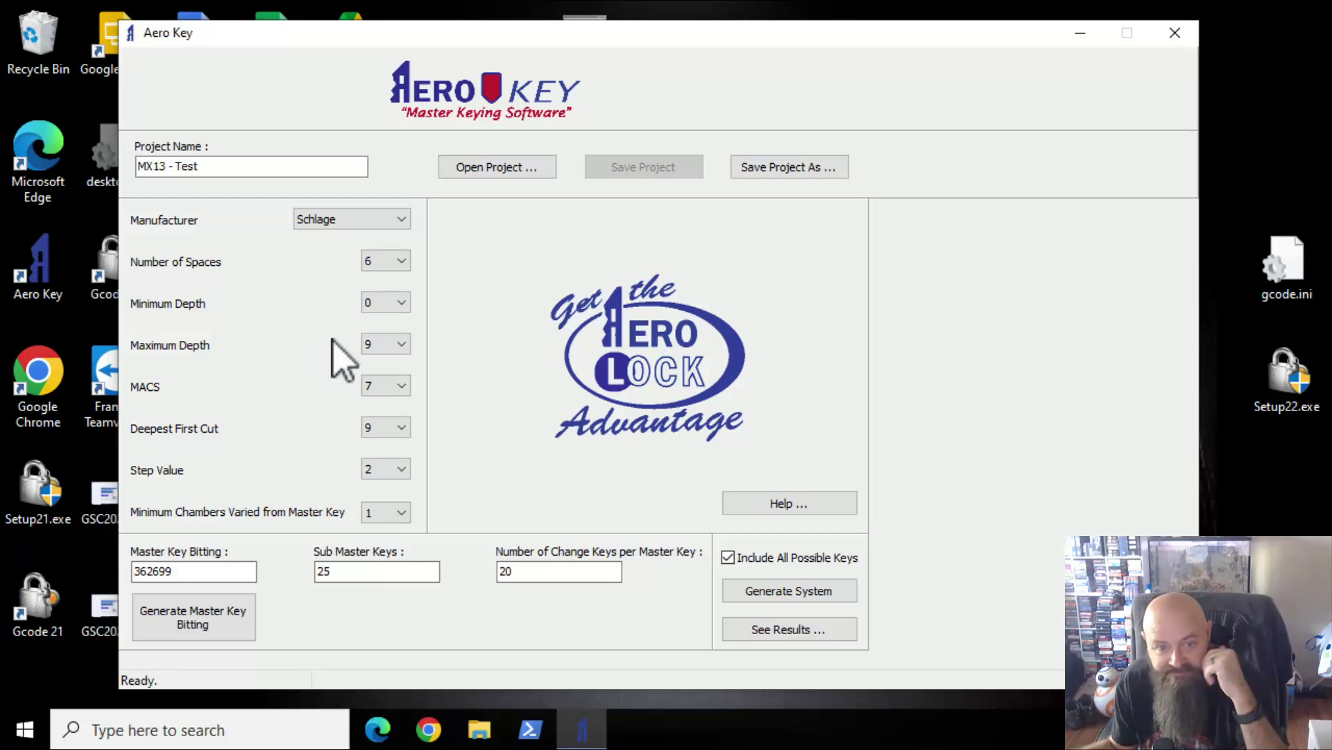
click(401, 306)
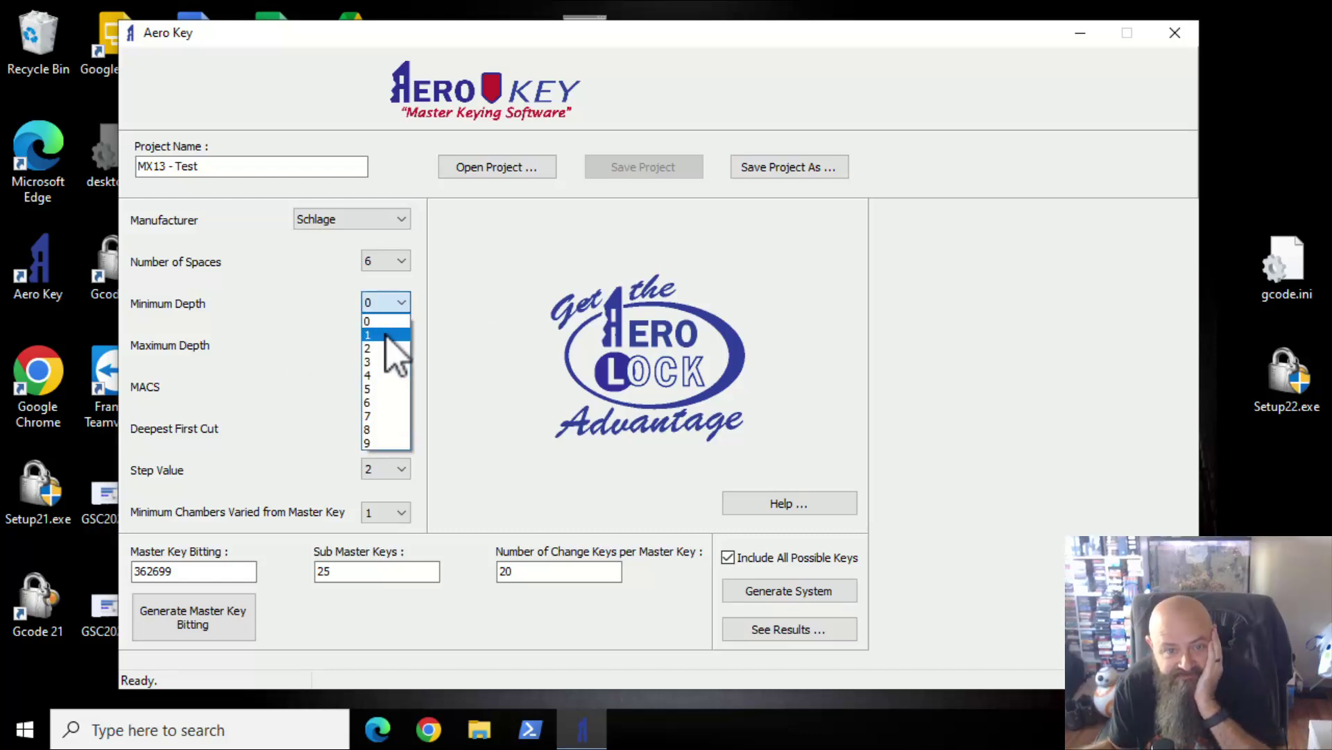
click(320, 292)
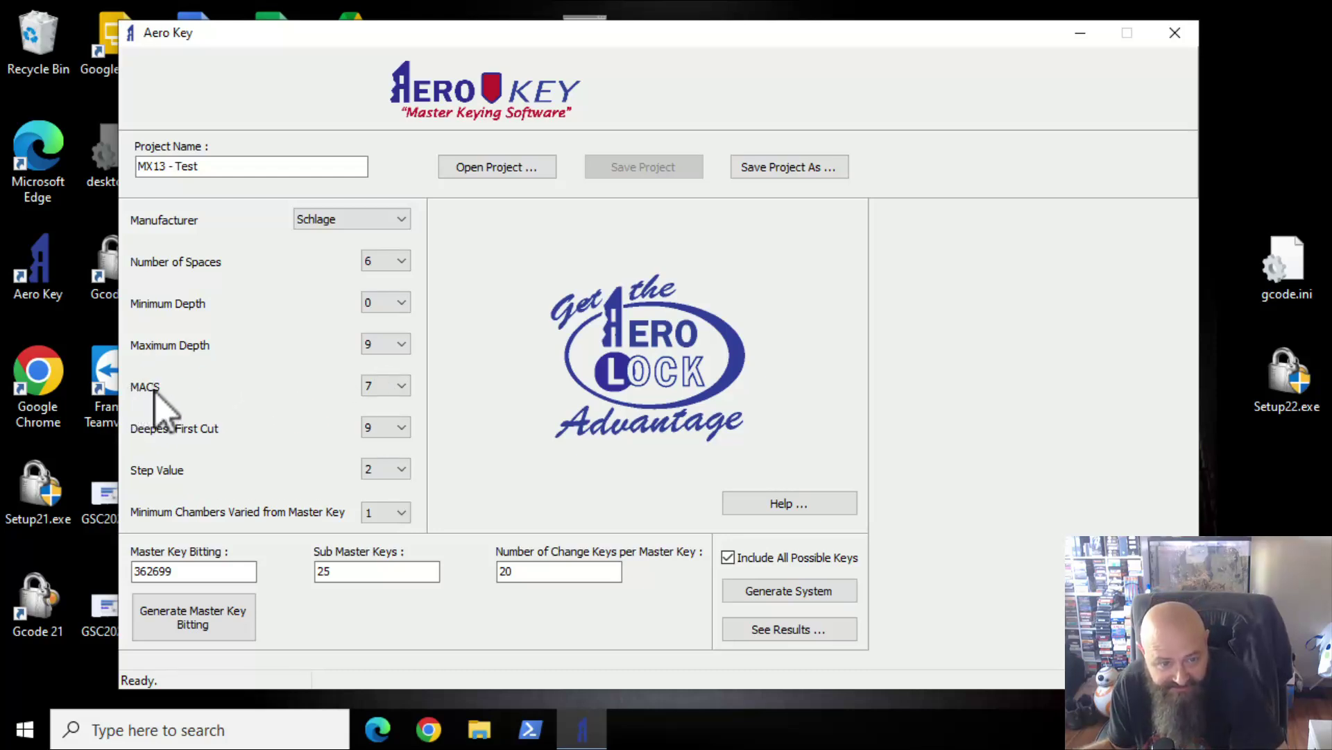
Step: Look up MACS and the other system parameters in the Aero Key help guide, and return to the project
mouse_move(163, 392)
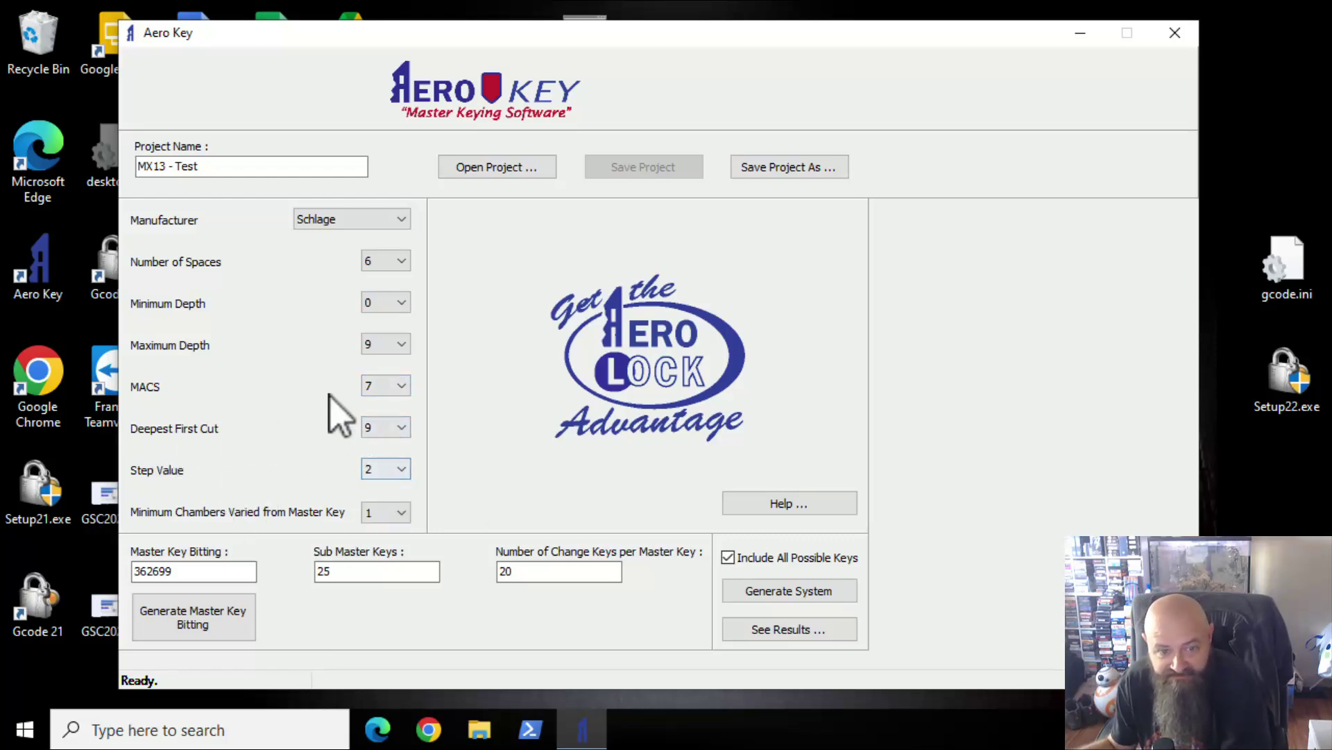
click(796, 505)
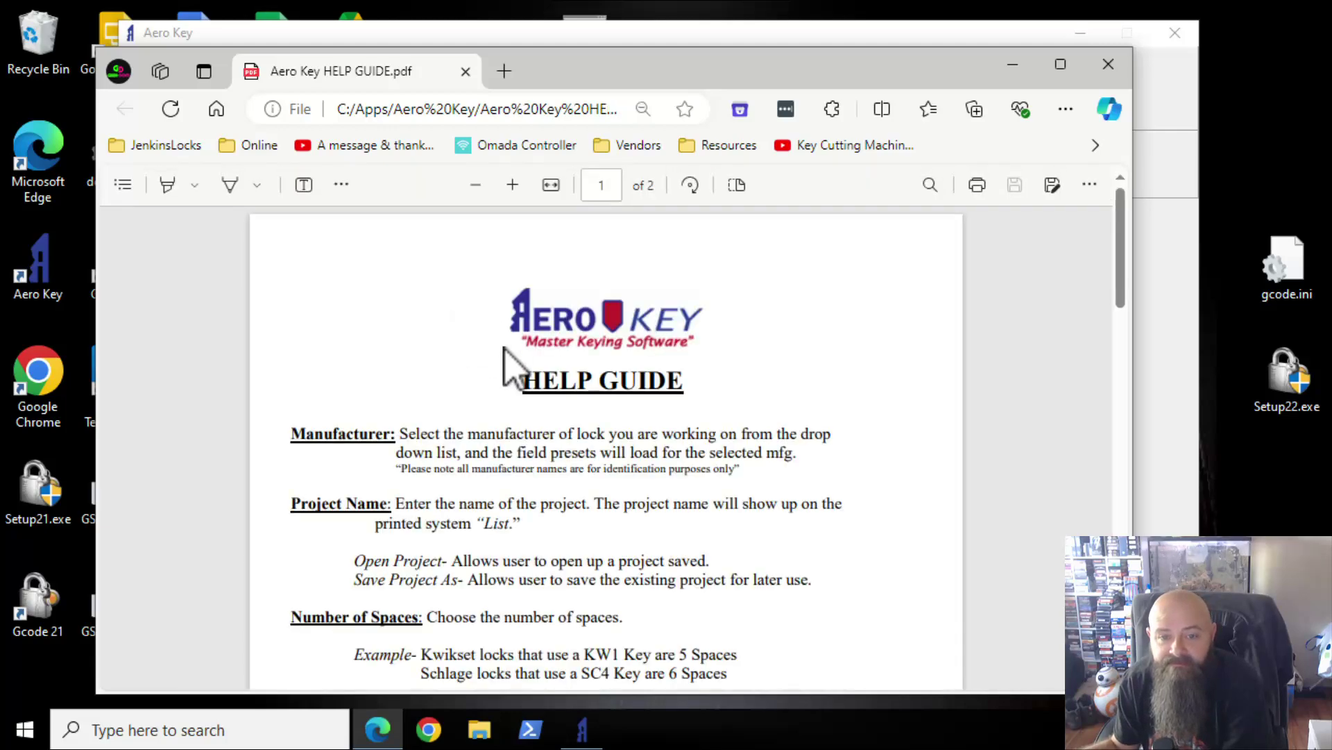
scroll(511, 364, down, 3)
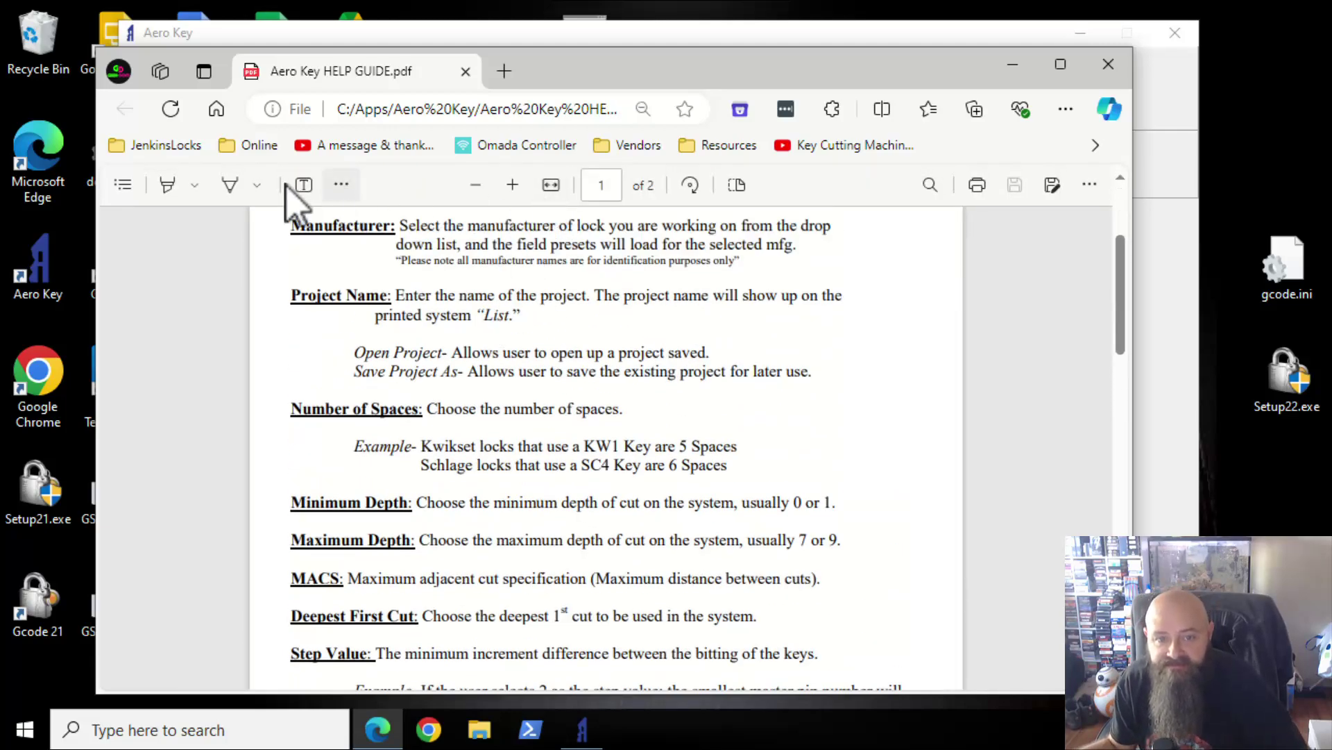
click(929, 186)
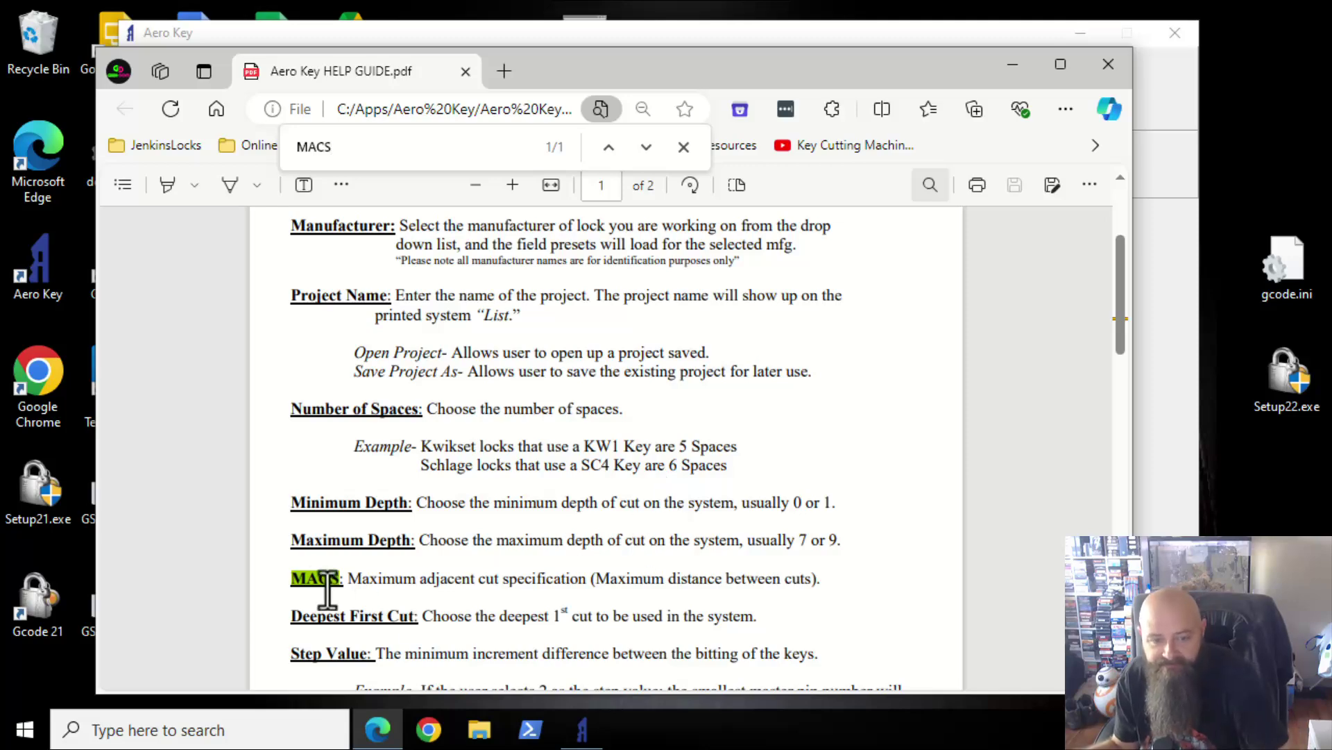
scroll(511, 585, down, 1)
scroll(511, 584, down, 15)
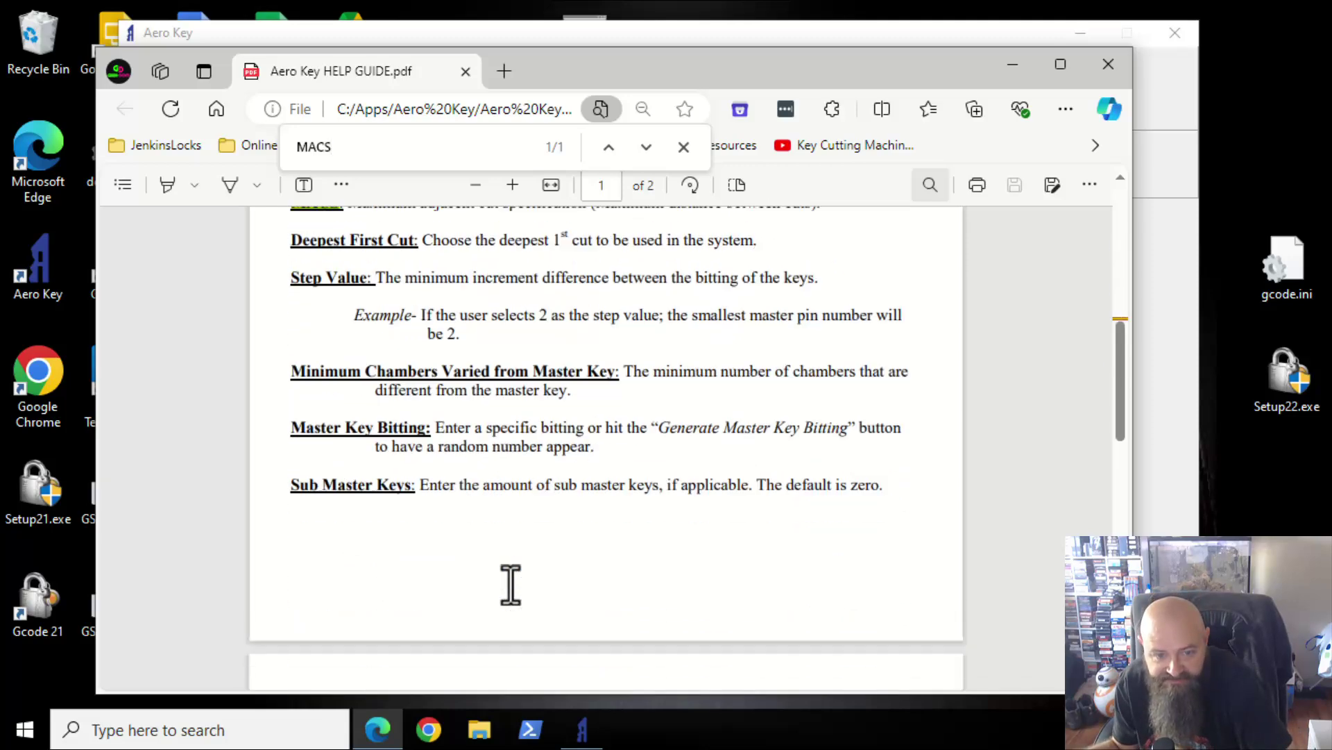
scroll(511, 584, up, 3)
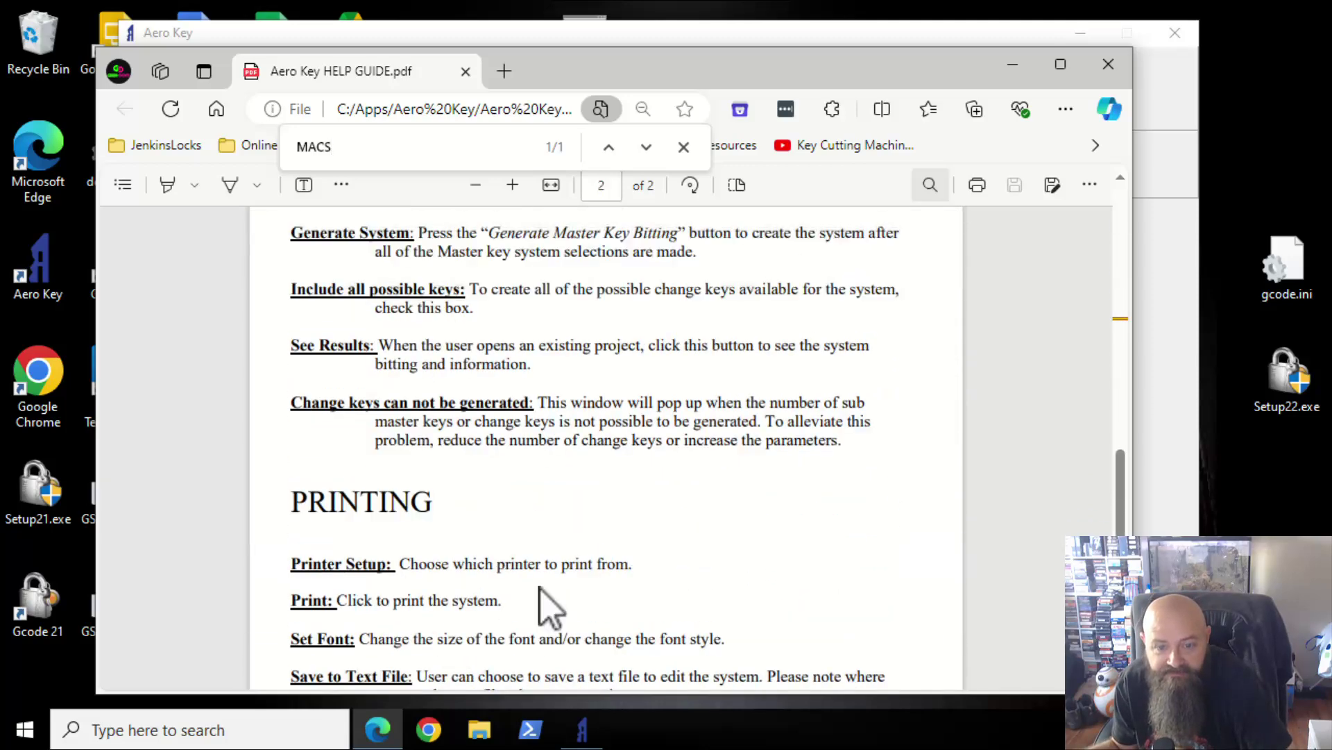
click(1014, 65)
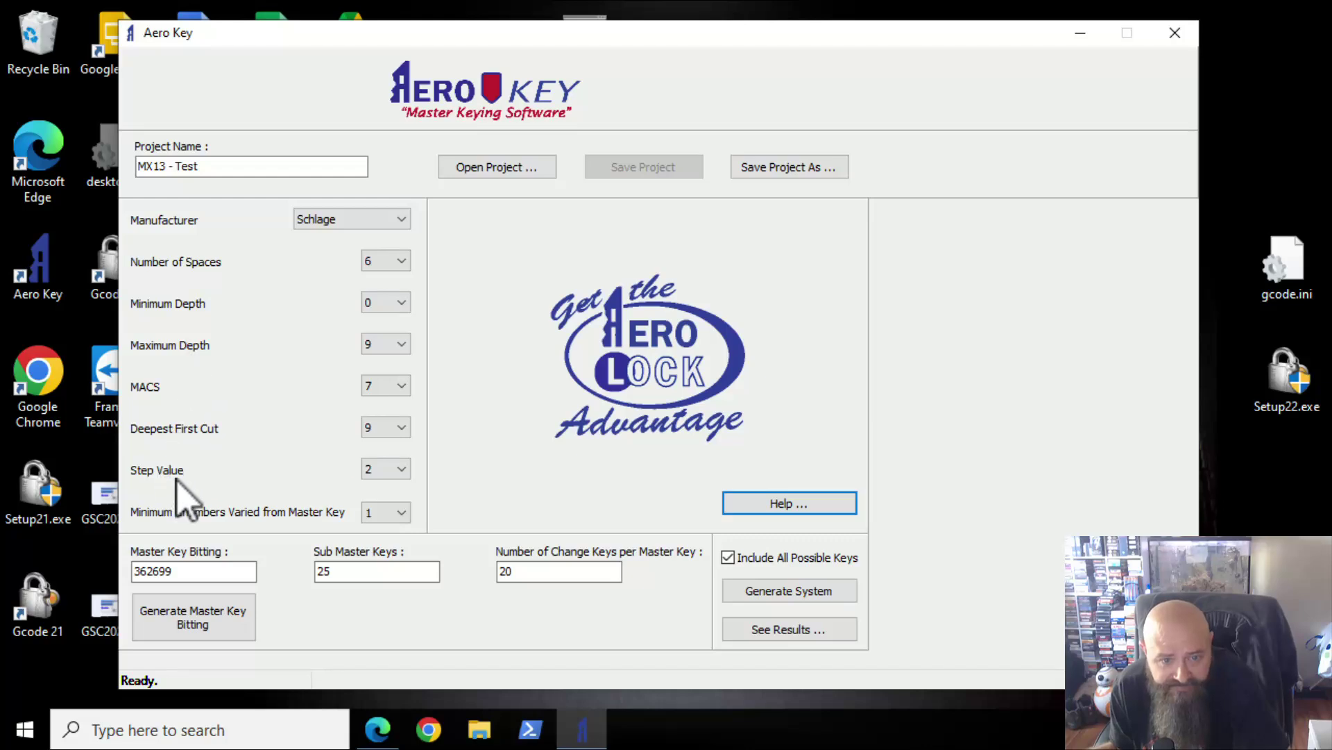
Step: Generate a new random master key bitting for the project, repeating the generation once
click(383, 470)
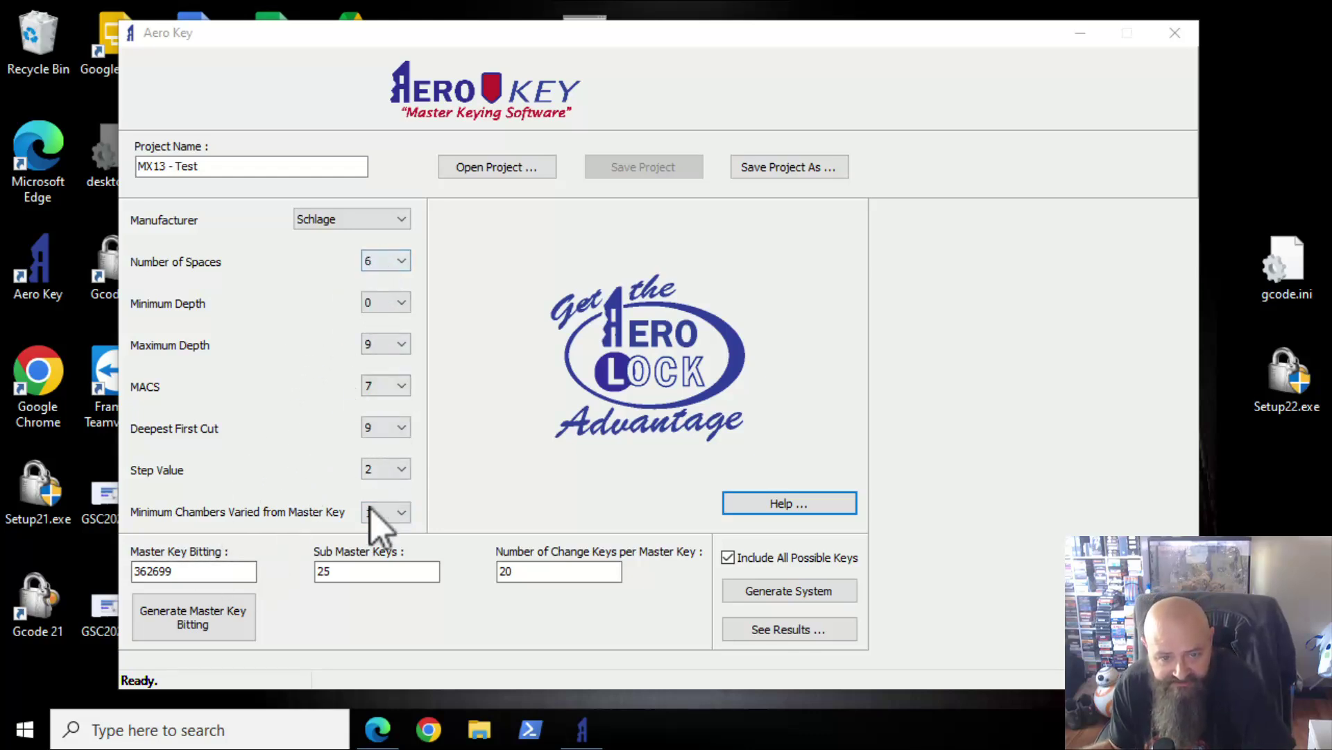
click(195, 628)
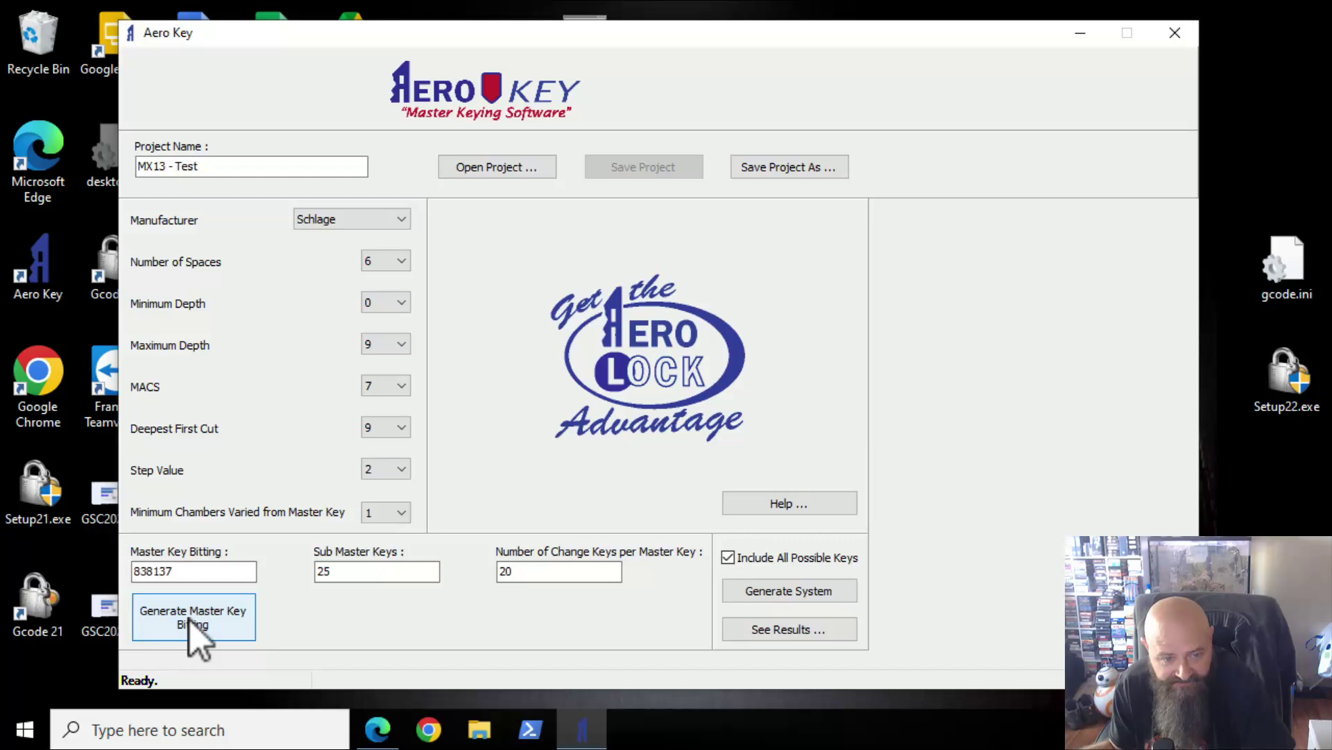
click(195, 628)
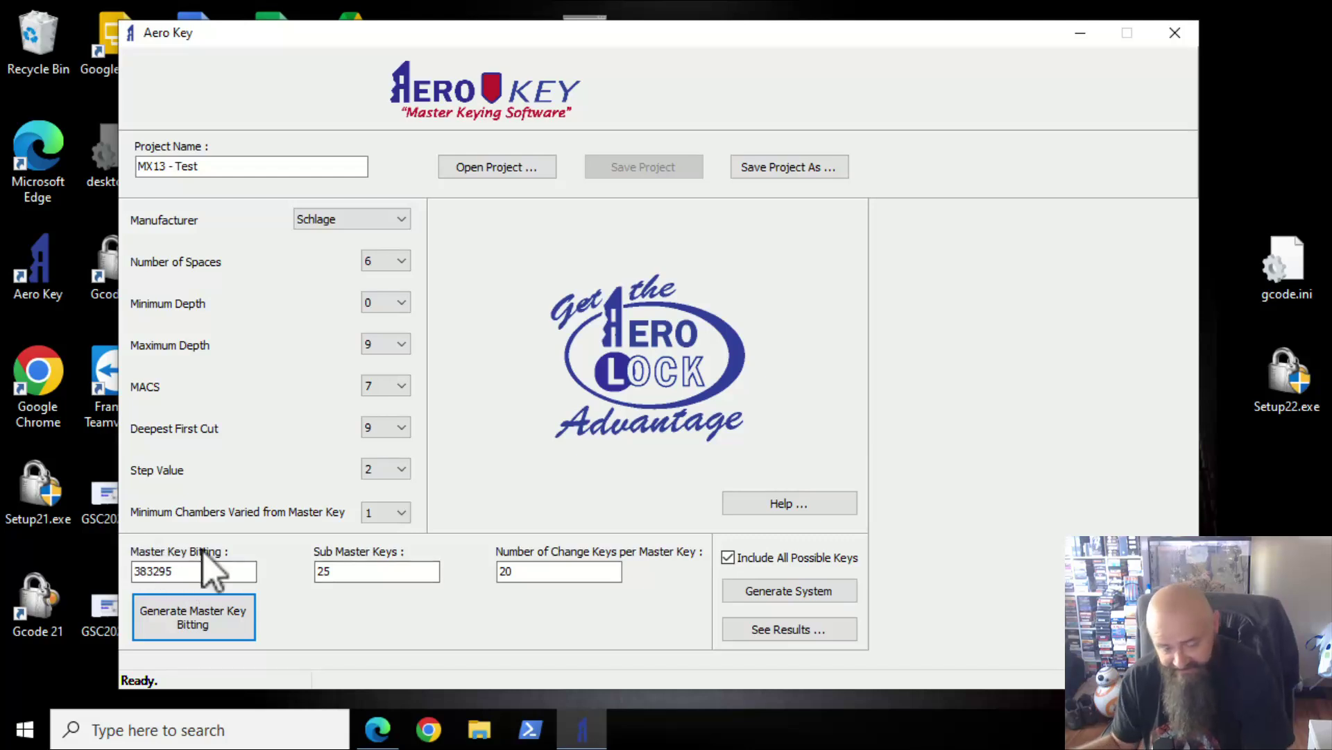
Step: Set the number of sub master keys to 55
click(366, 570)
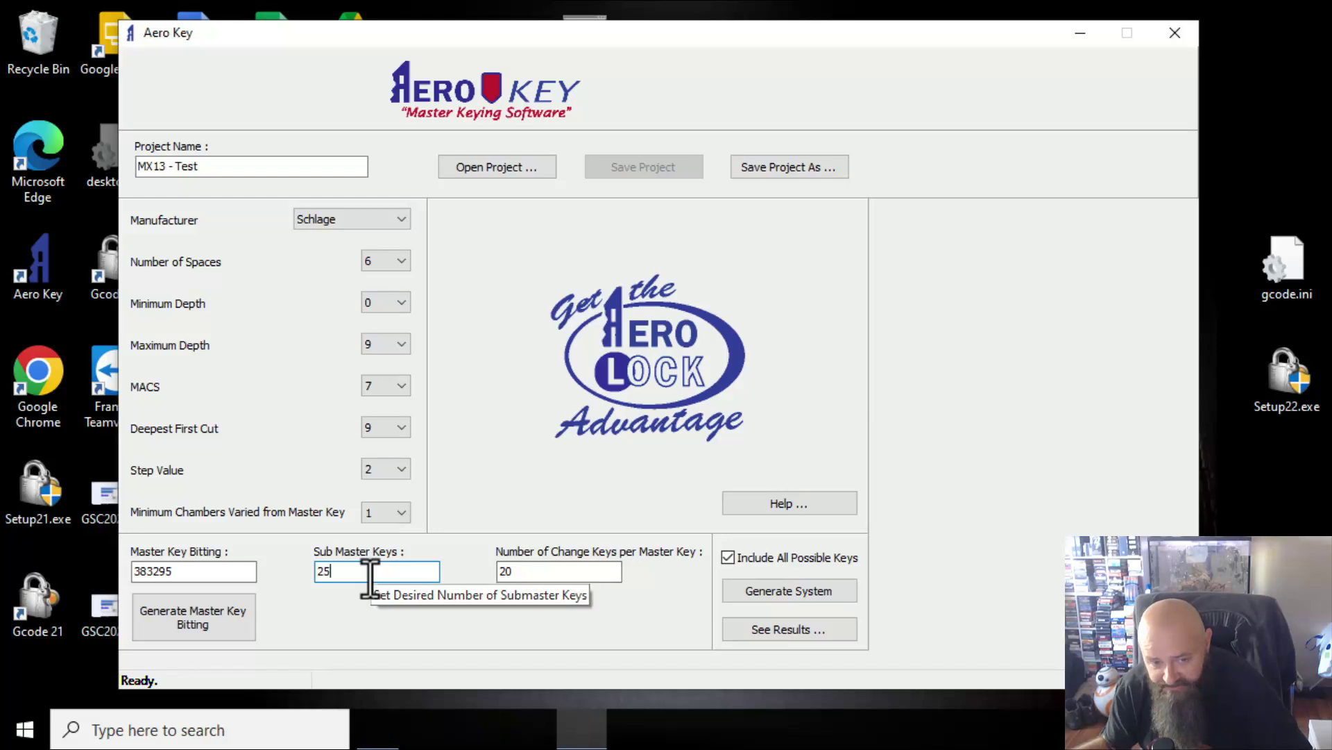
drag(370, 578, 288, 576)
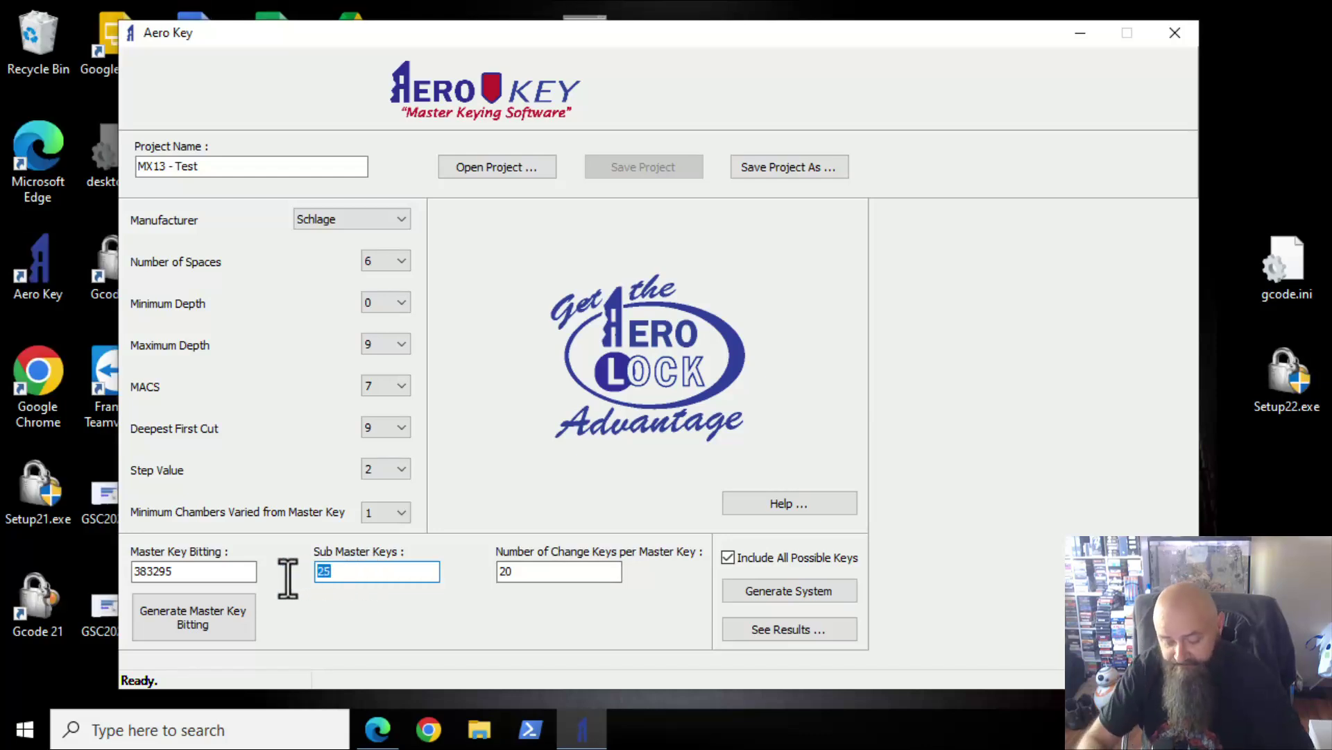
key(BackSpace)
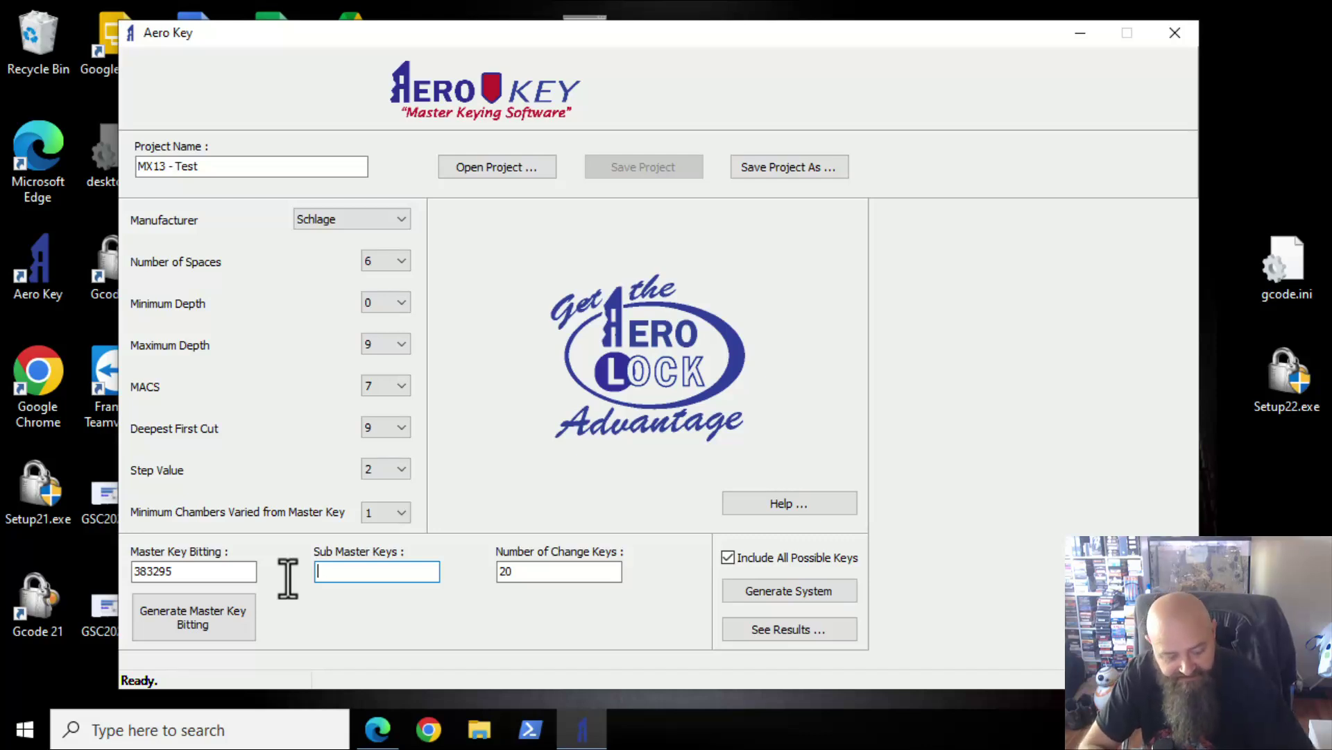
text(55)
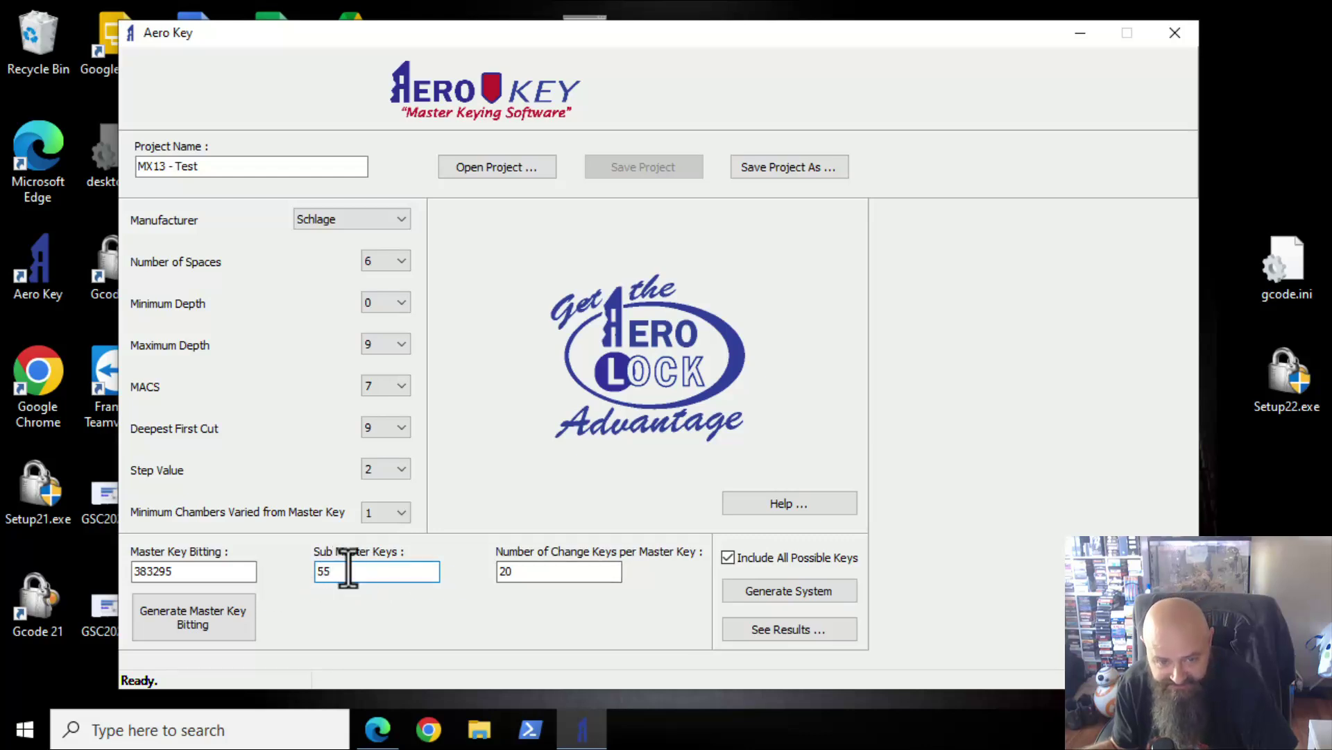
click(402, 576)
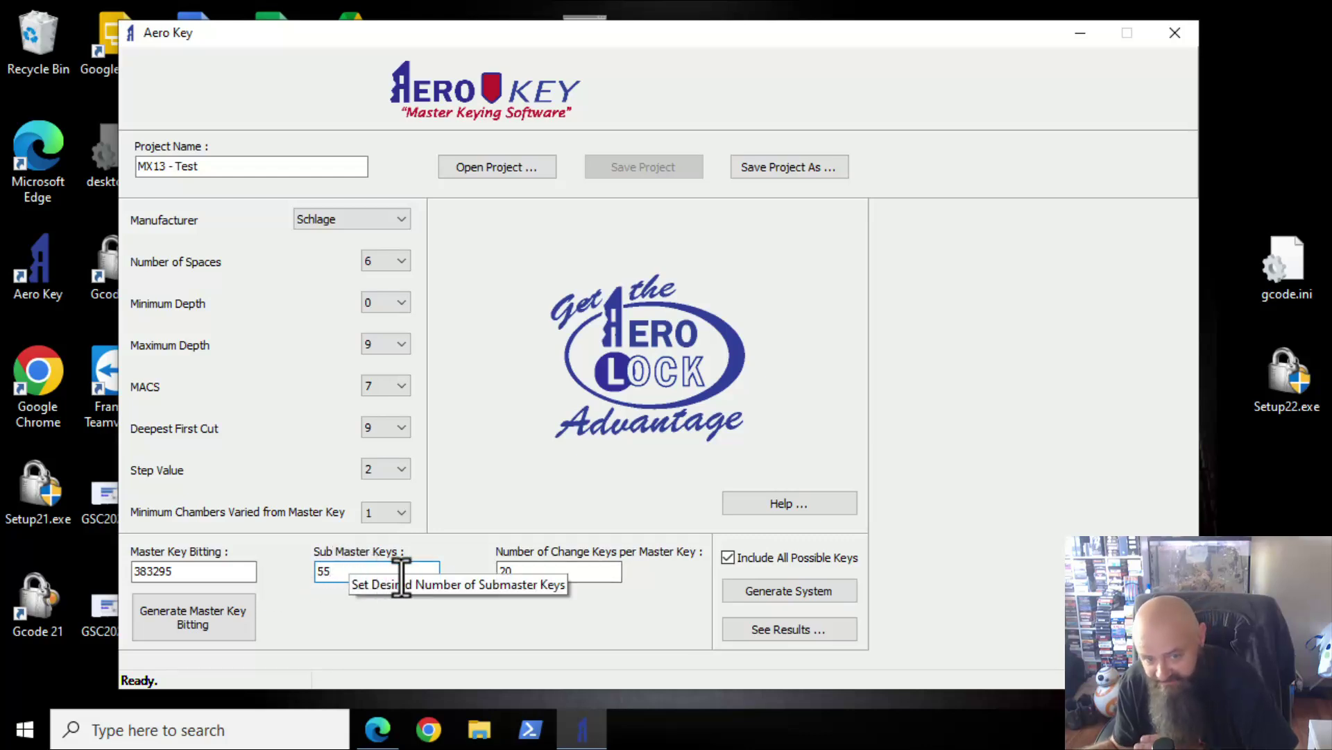
Step: Try to generate the system with 80 change keys per master key
click(553, 576)
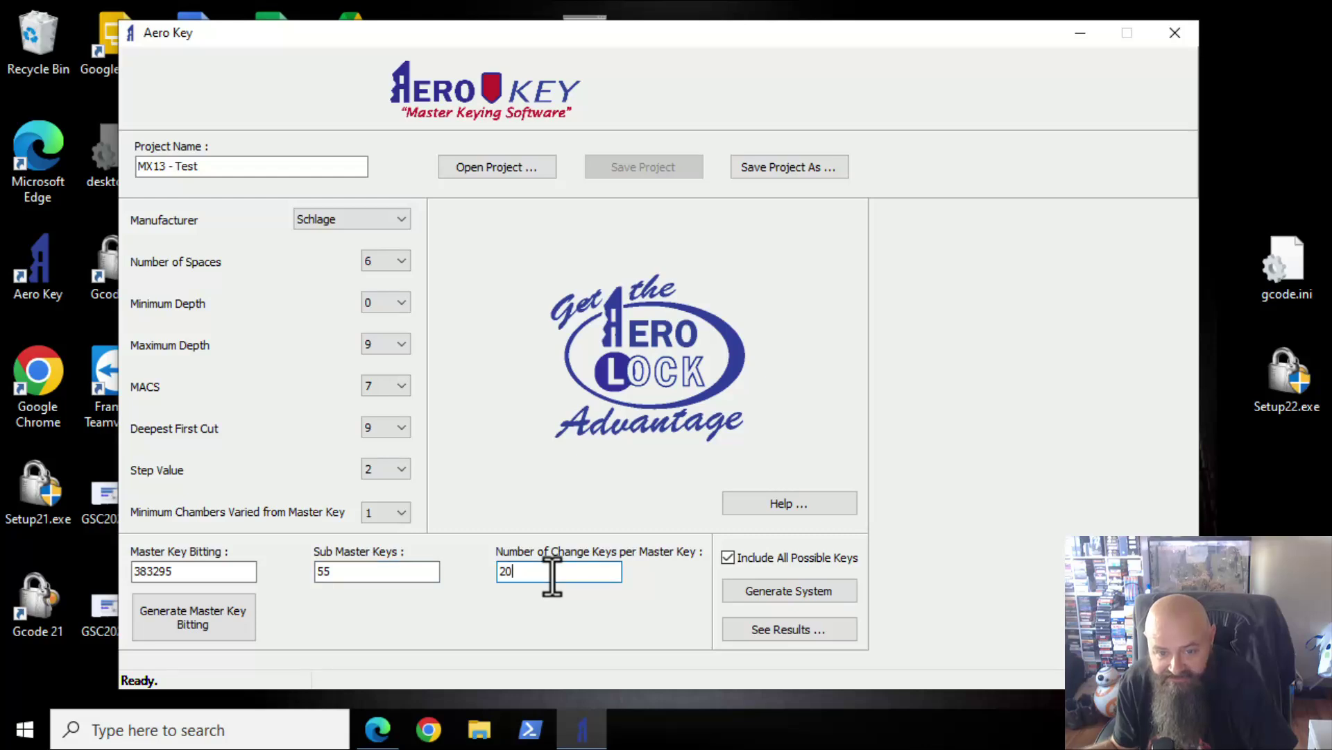
drag(553, 576, 467, 574)
text(80)
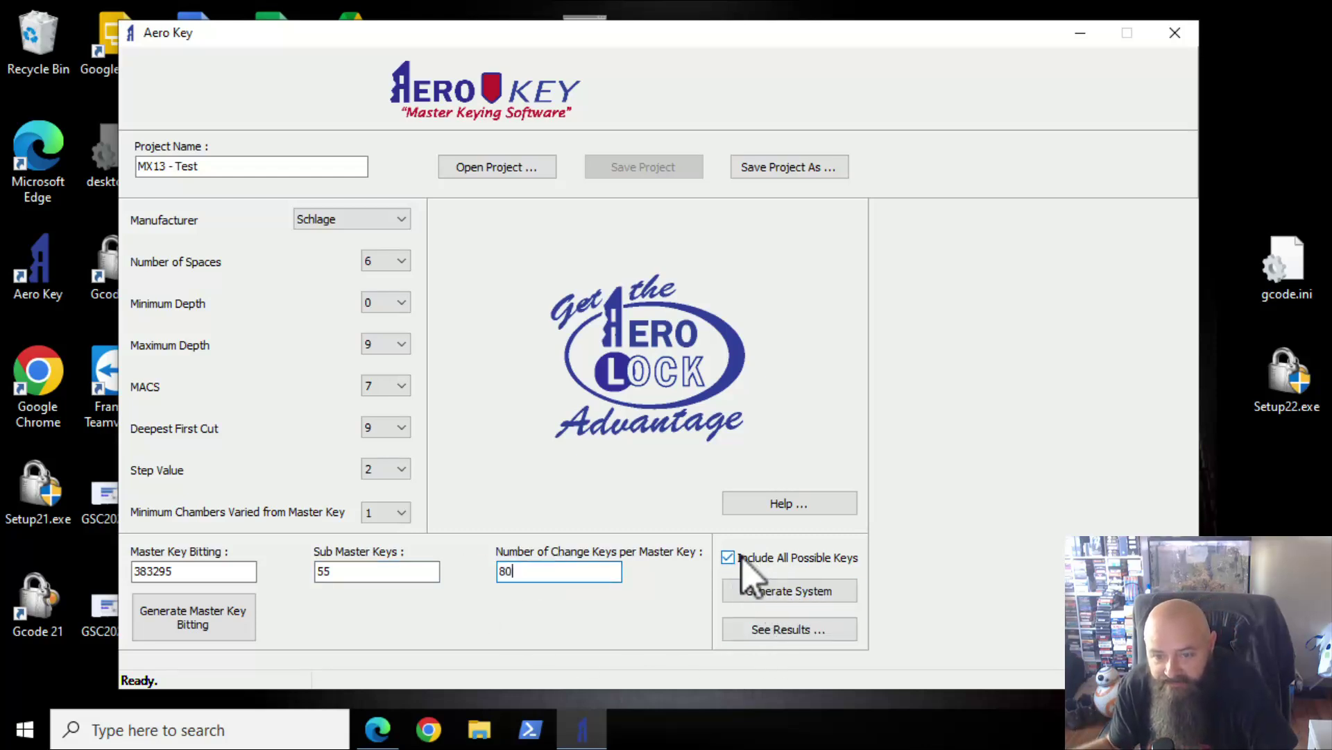
click(797, 594)
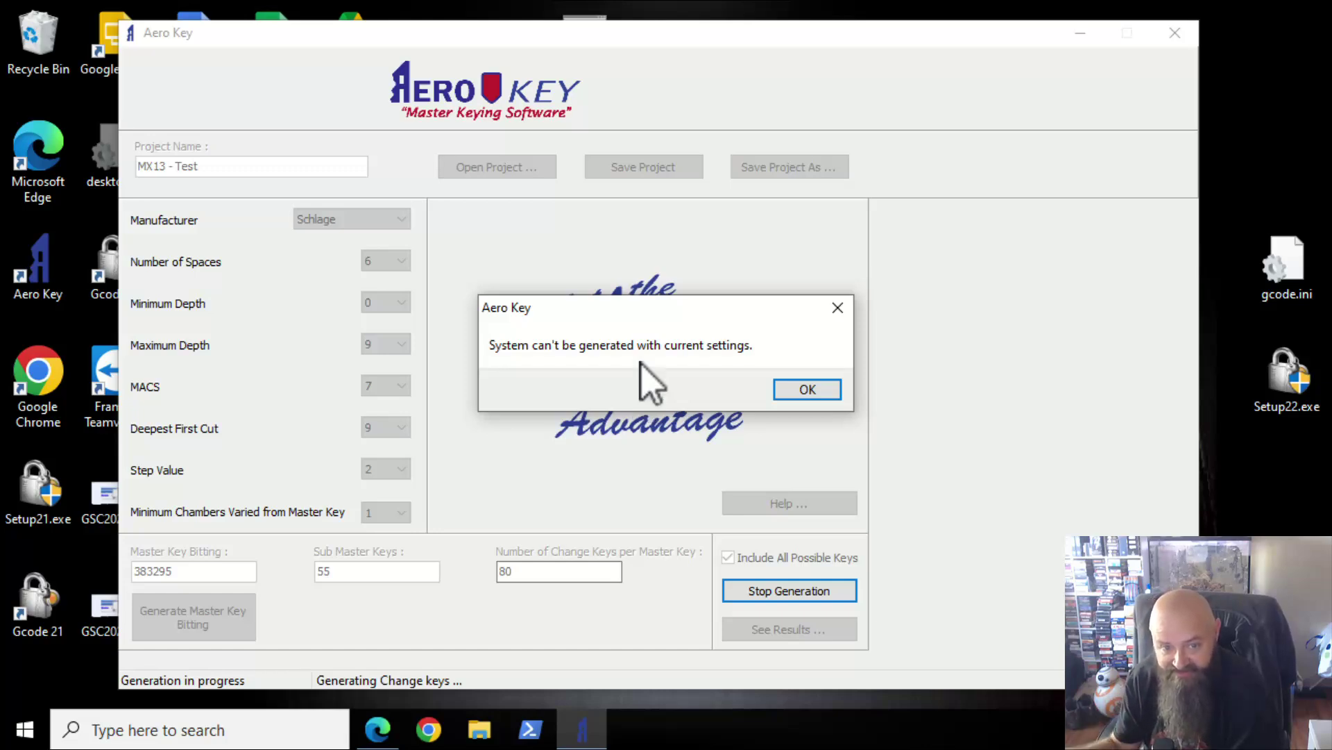
click(807, 389)
Step: Set the number of change keys per master key to 20 and generate the system
click(526, 574)
double_click(526, 574)
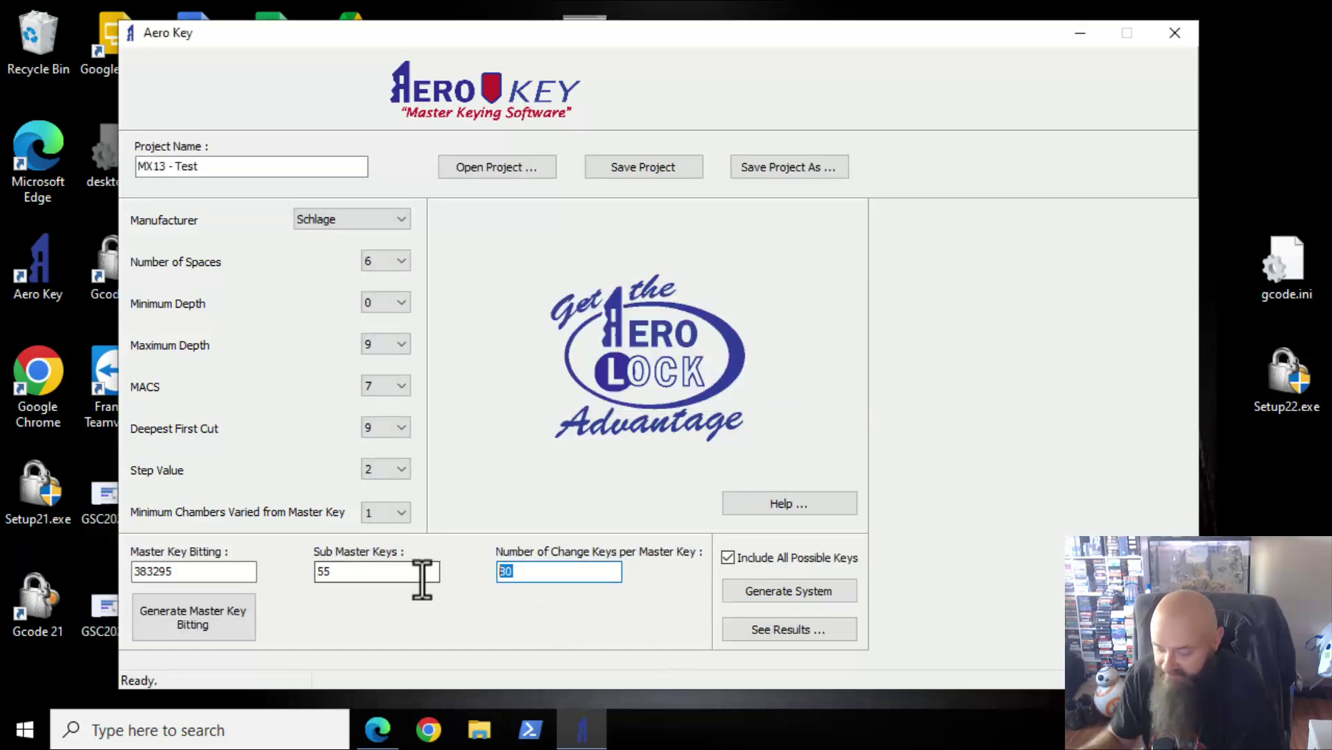
text(20)
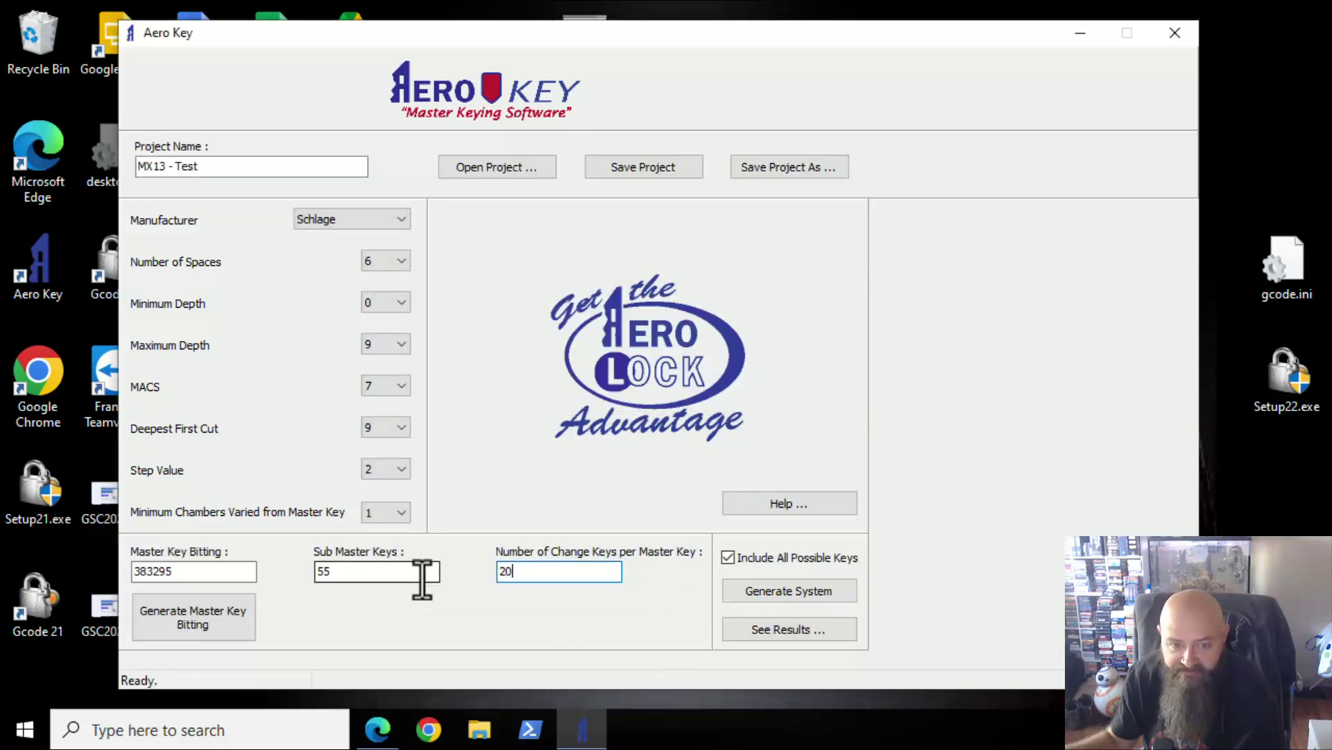
click(787, 591)
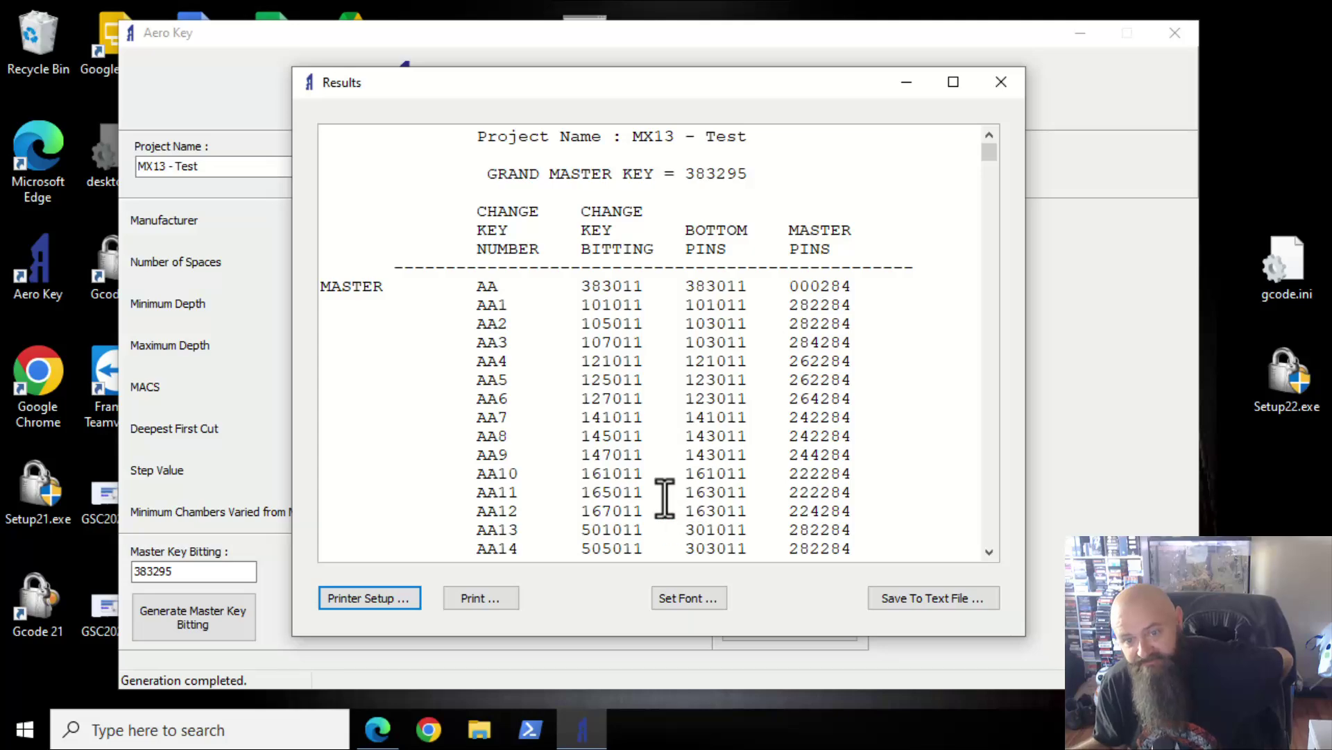
Step: Save the generated results to the Desktop as a text file named MX13 - test
click(911, 600)
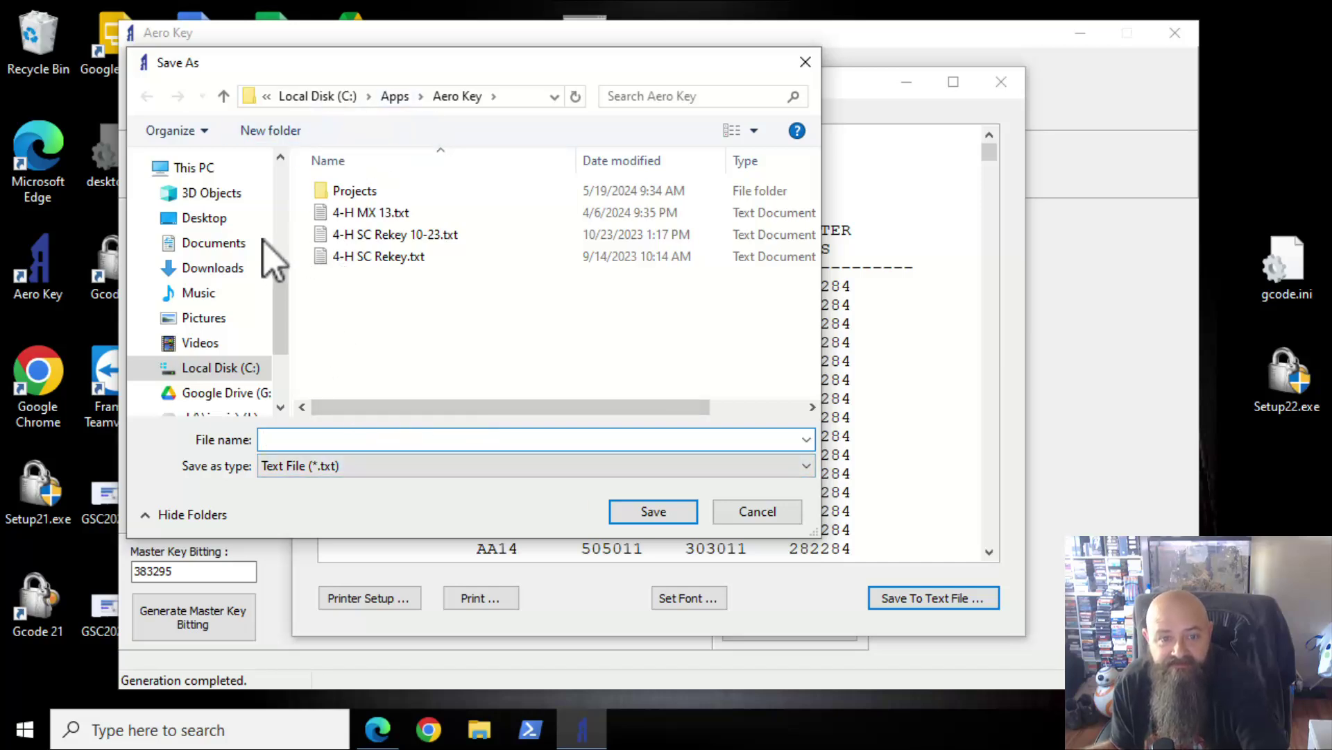
click(204, 218)
click(445, 441)
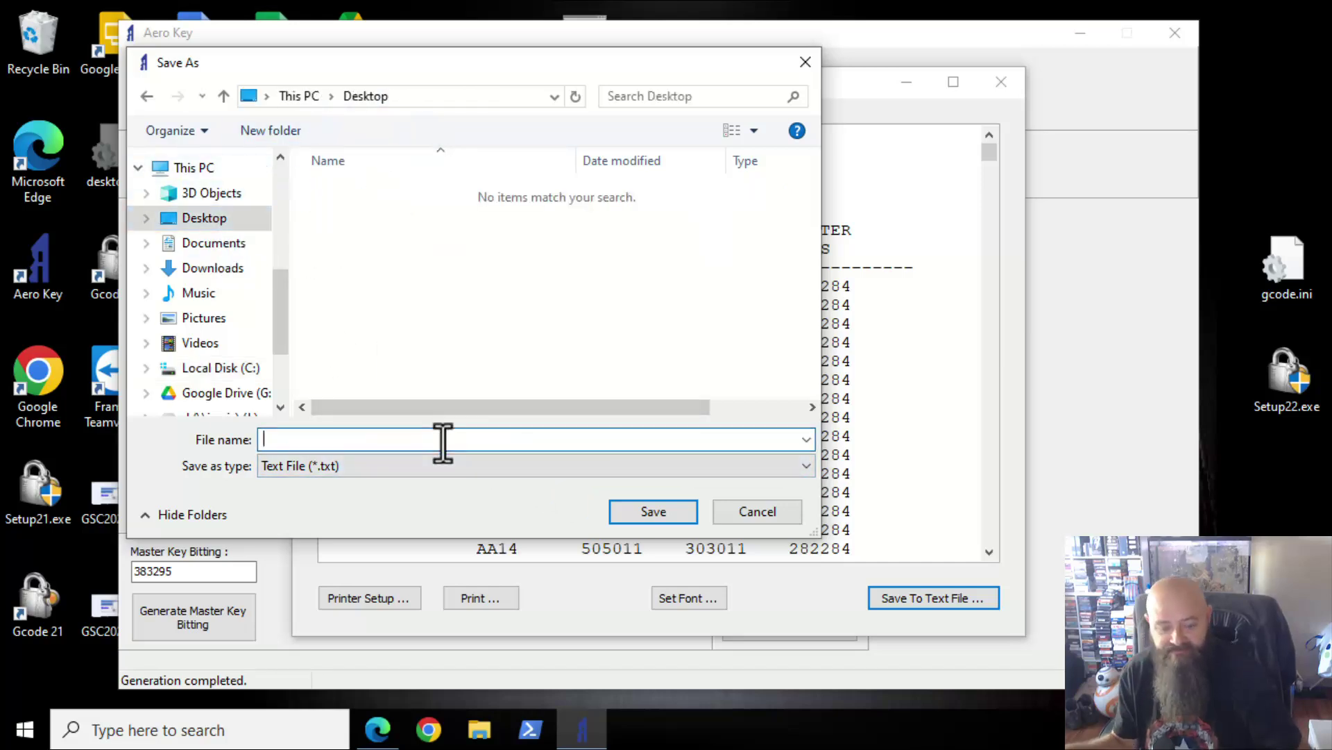
text(MX)
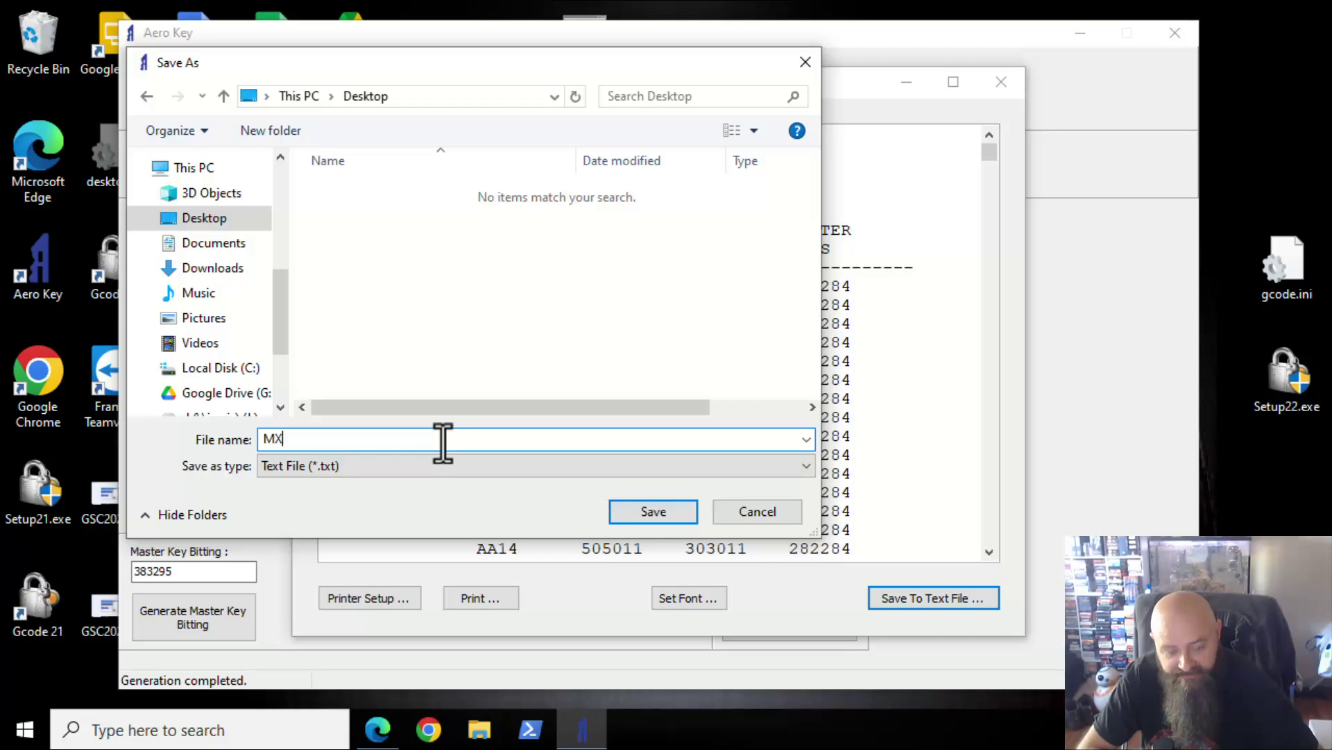
text(13 - test)
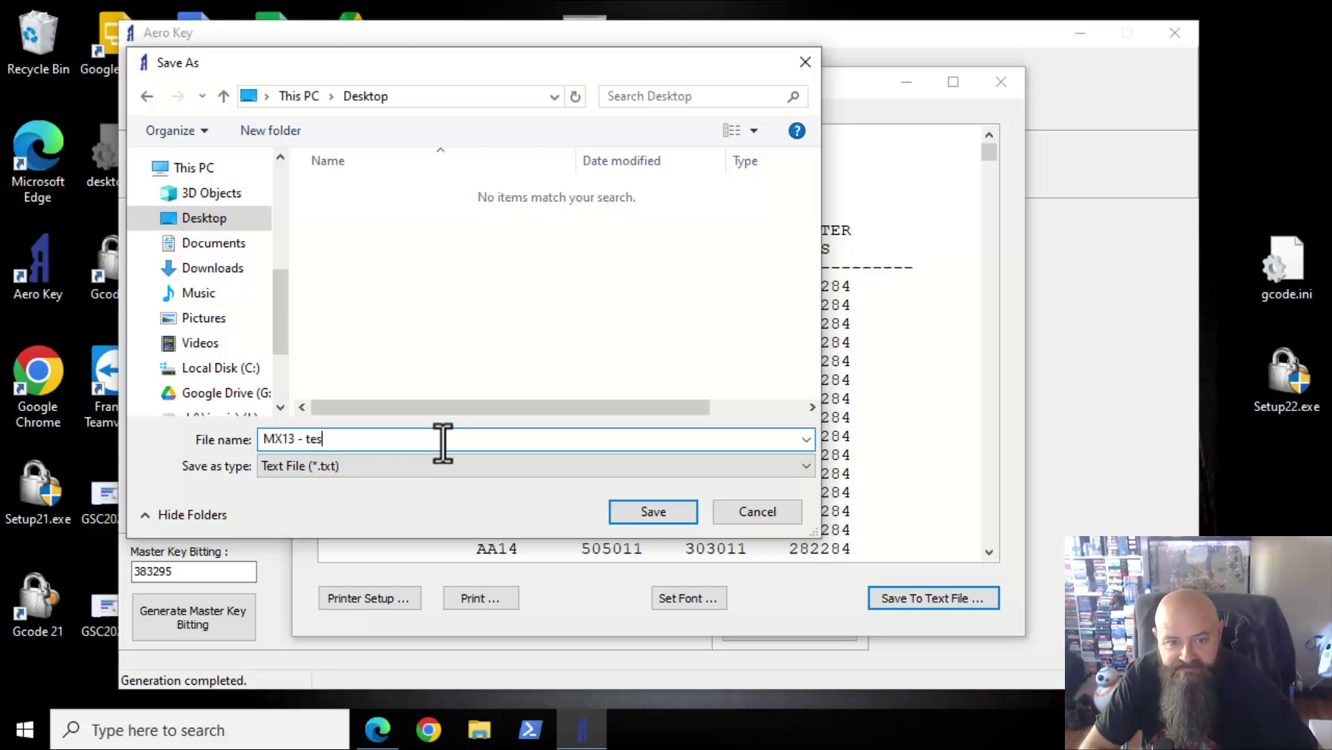
click(654, 512)
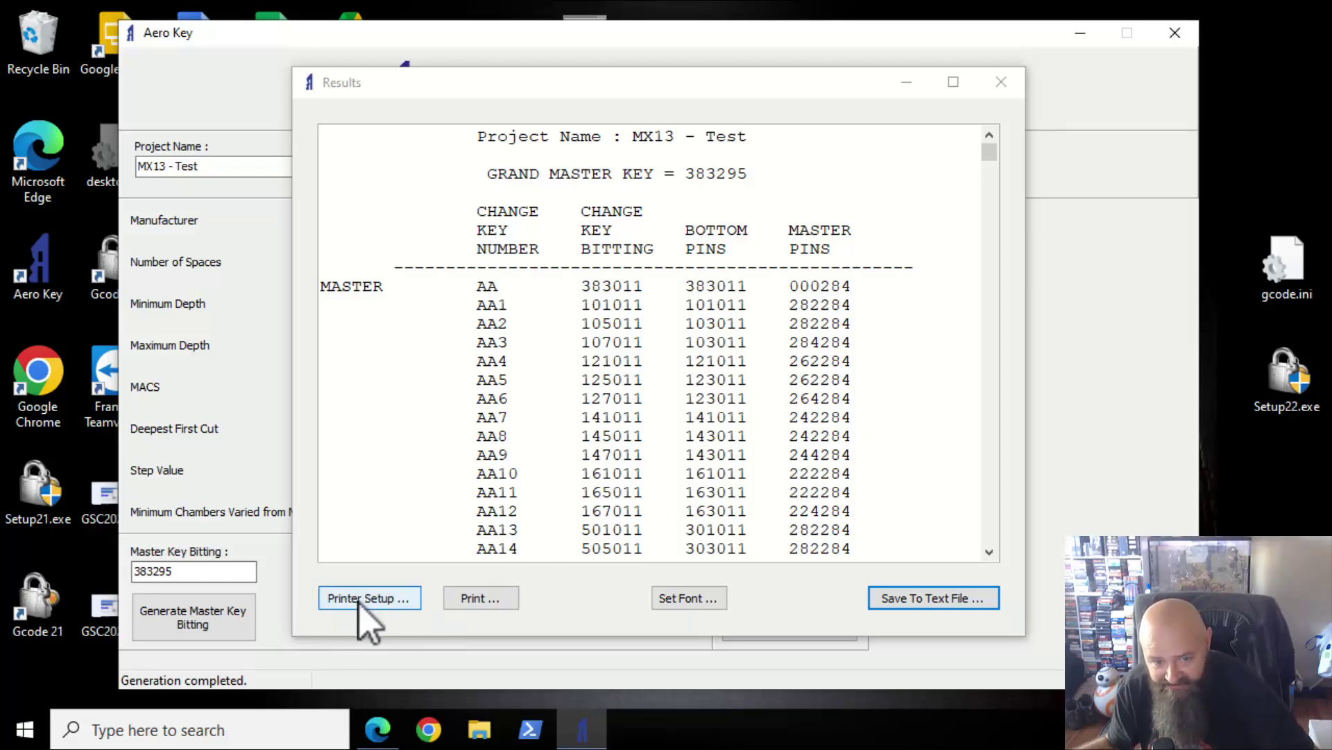
Step: Look at the print options for the results, cancel without printing, and close the results window
click(497, 597)
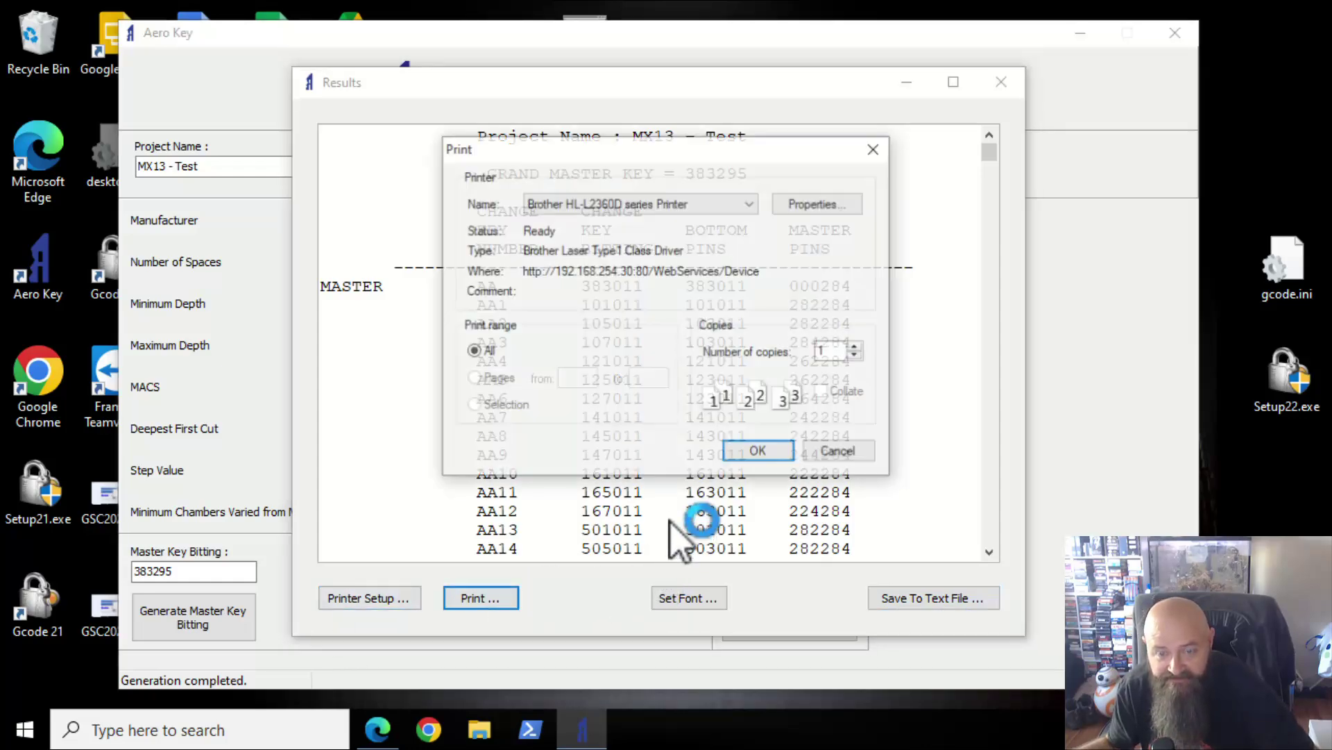
click(836, 452)
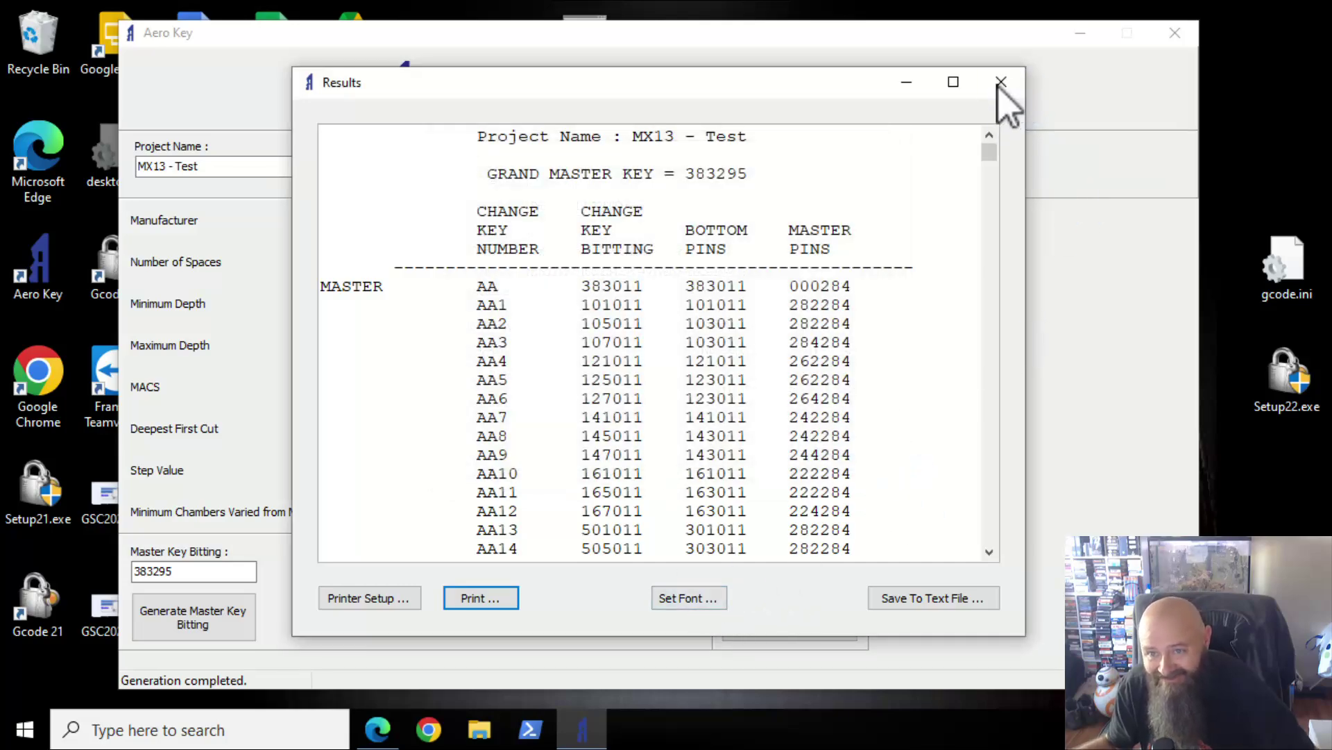
click(999, 79)
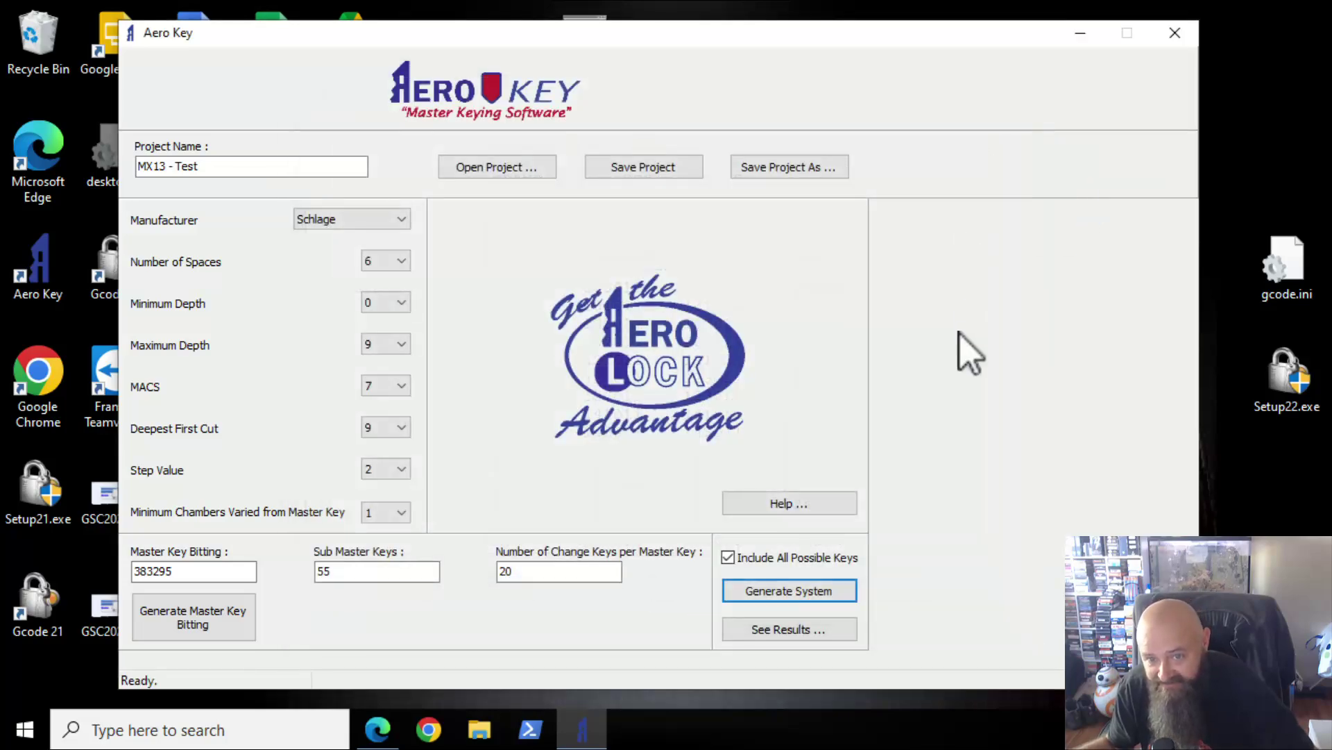
Step: Save the project as MX13 - Test.aerokey in the Projects folder and check the list of projects available to open
click(675, 169)
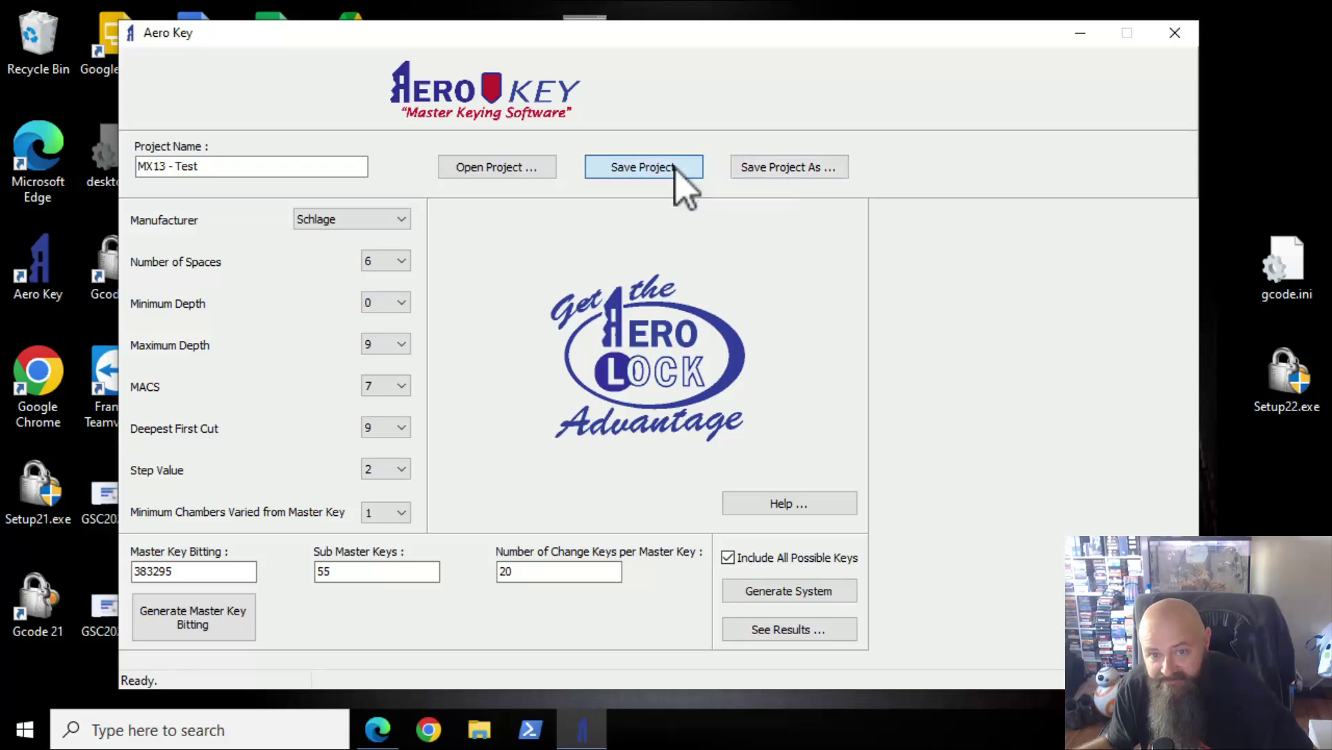
click(810, 173)
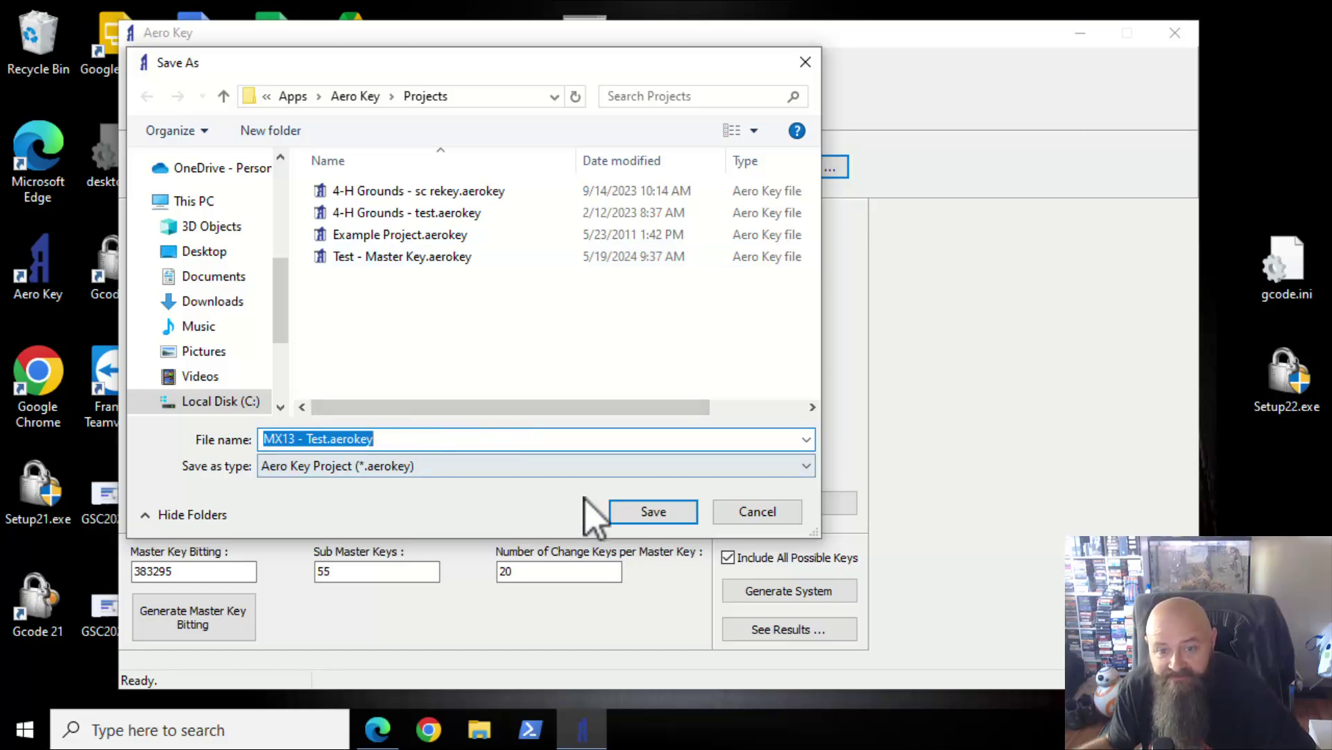
click(647, 512)
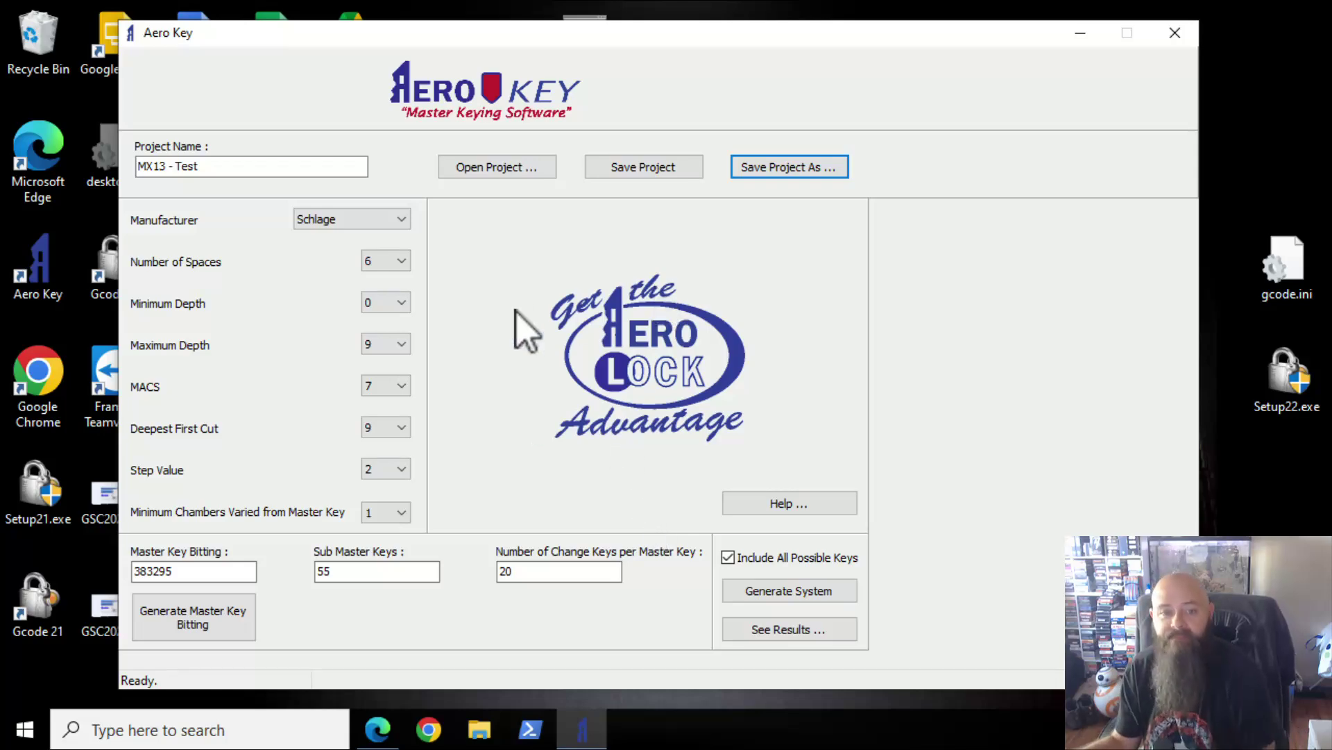
click(501, 174)
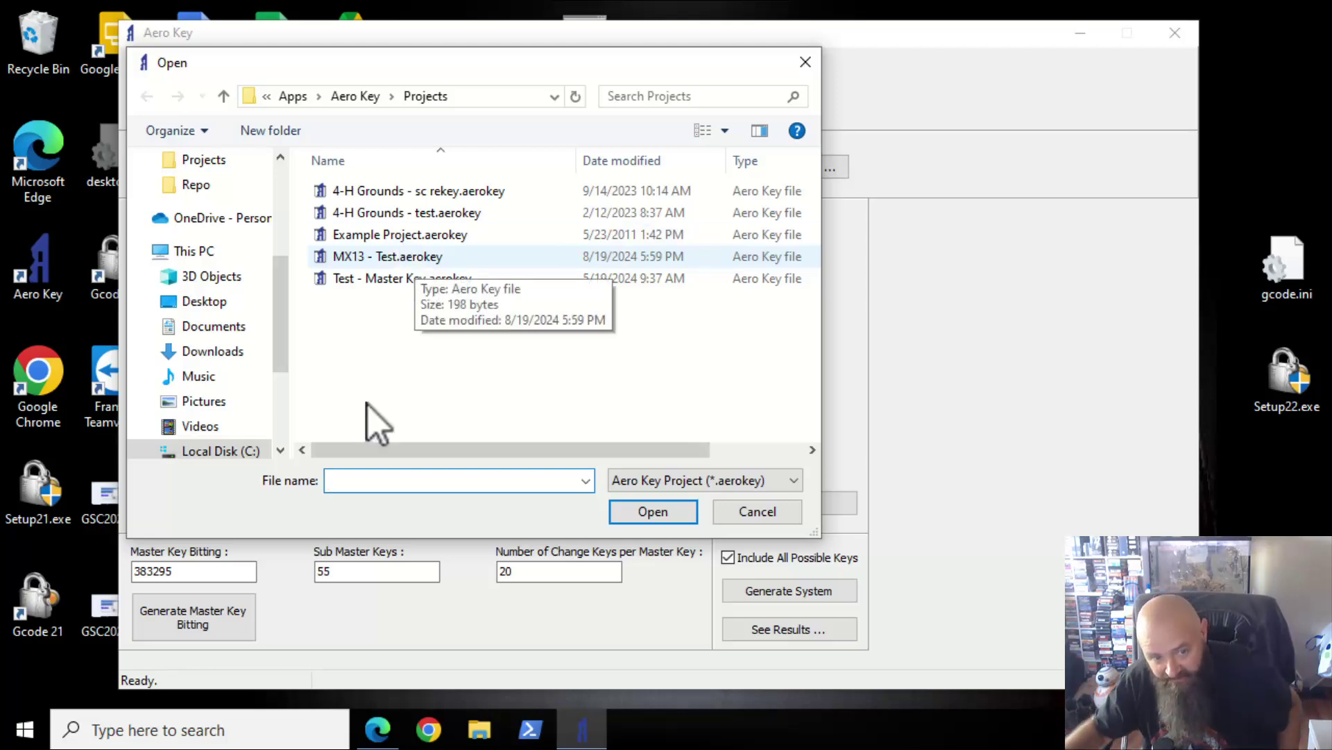
click(767, 511)
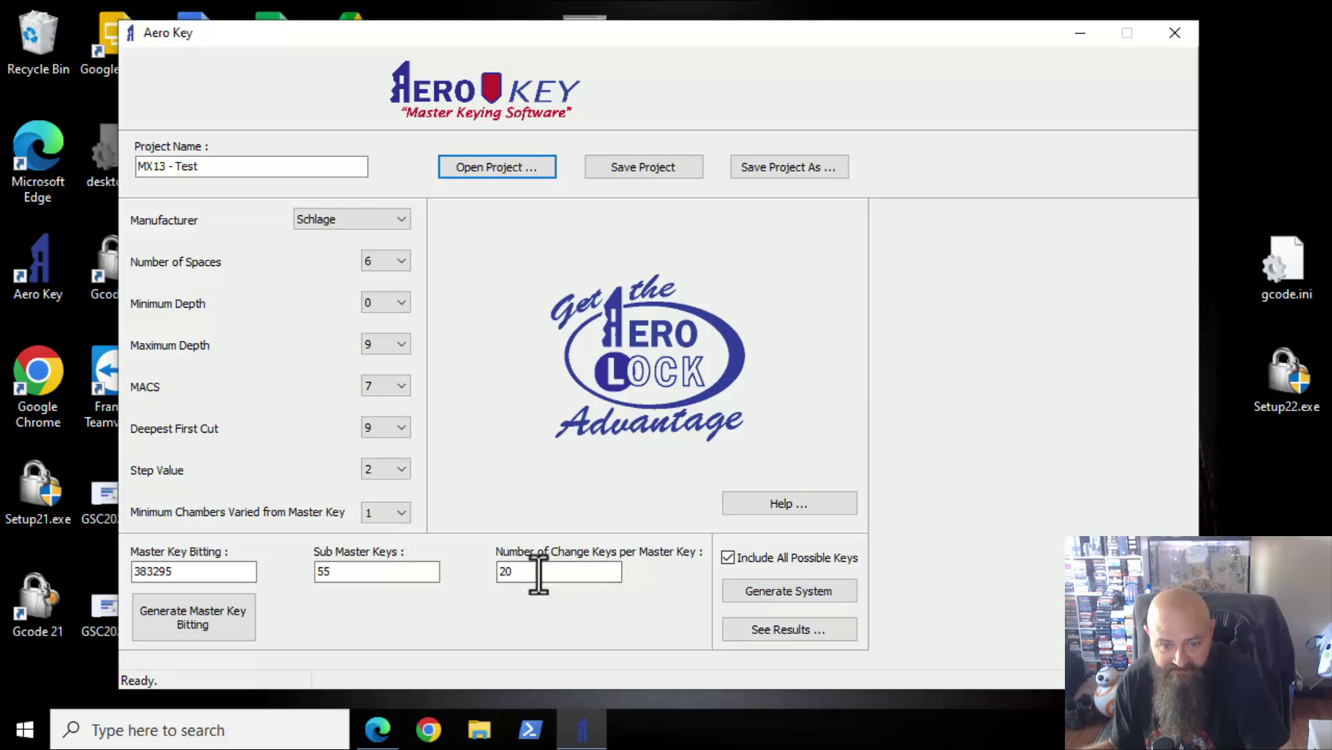
Step: Try again to generate the system with 80 change keys per master key
drag(514, 565, 445, 575)
text(80)
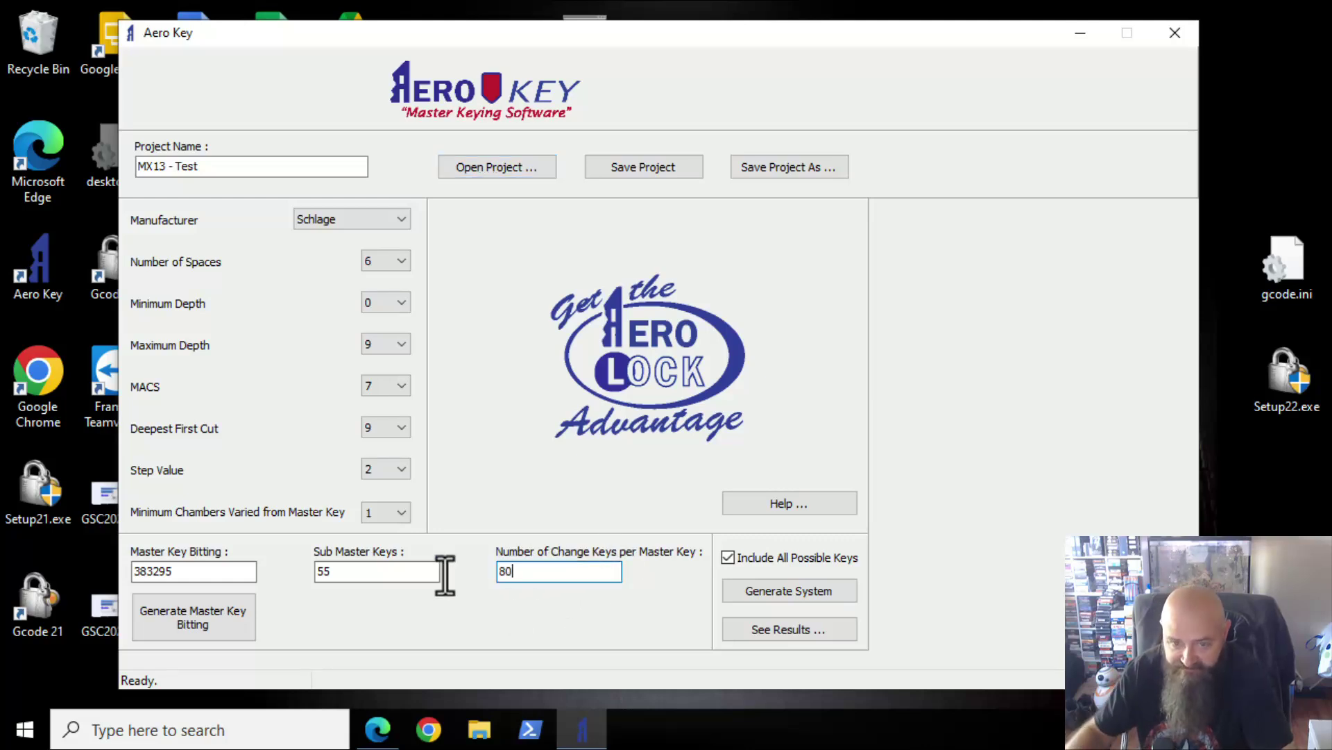
click(753, 592)
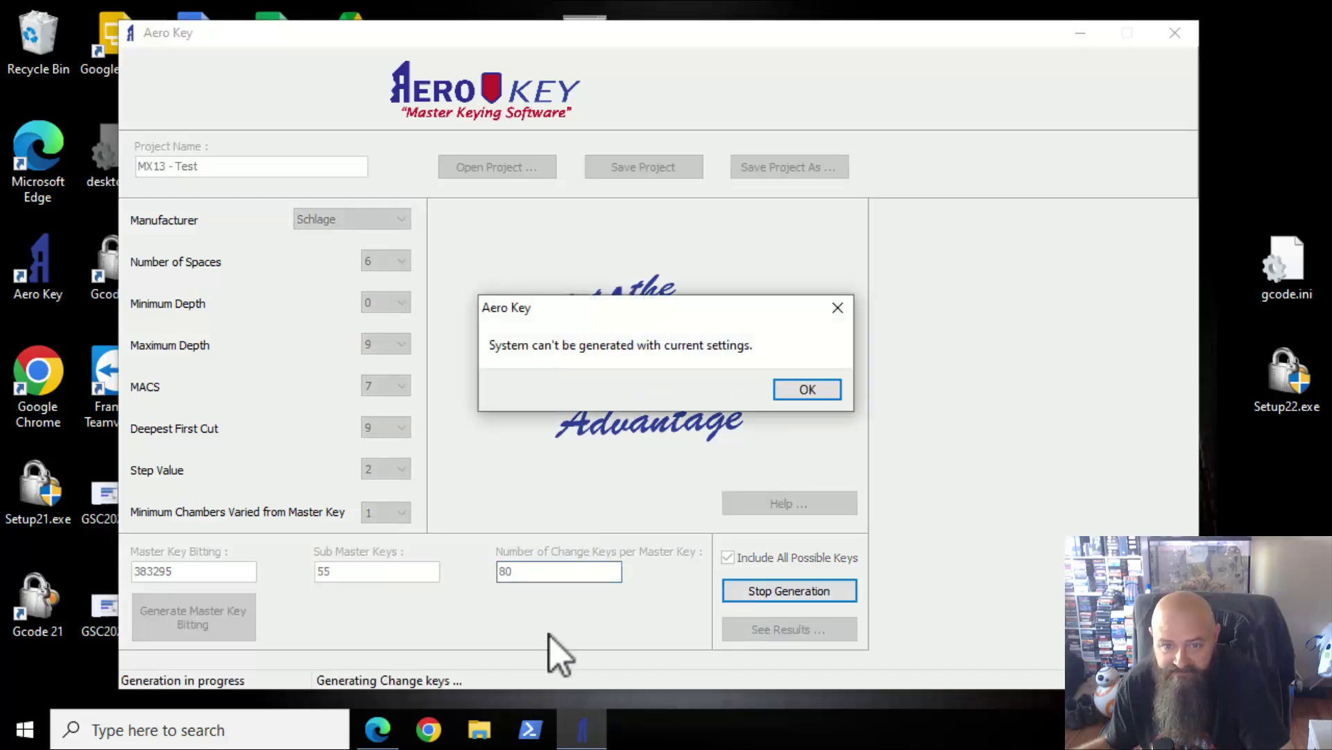
click(807, 391)
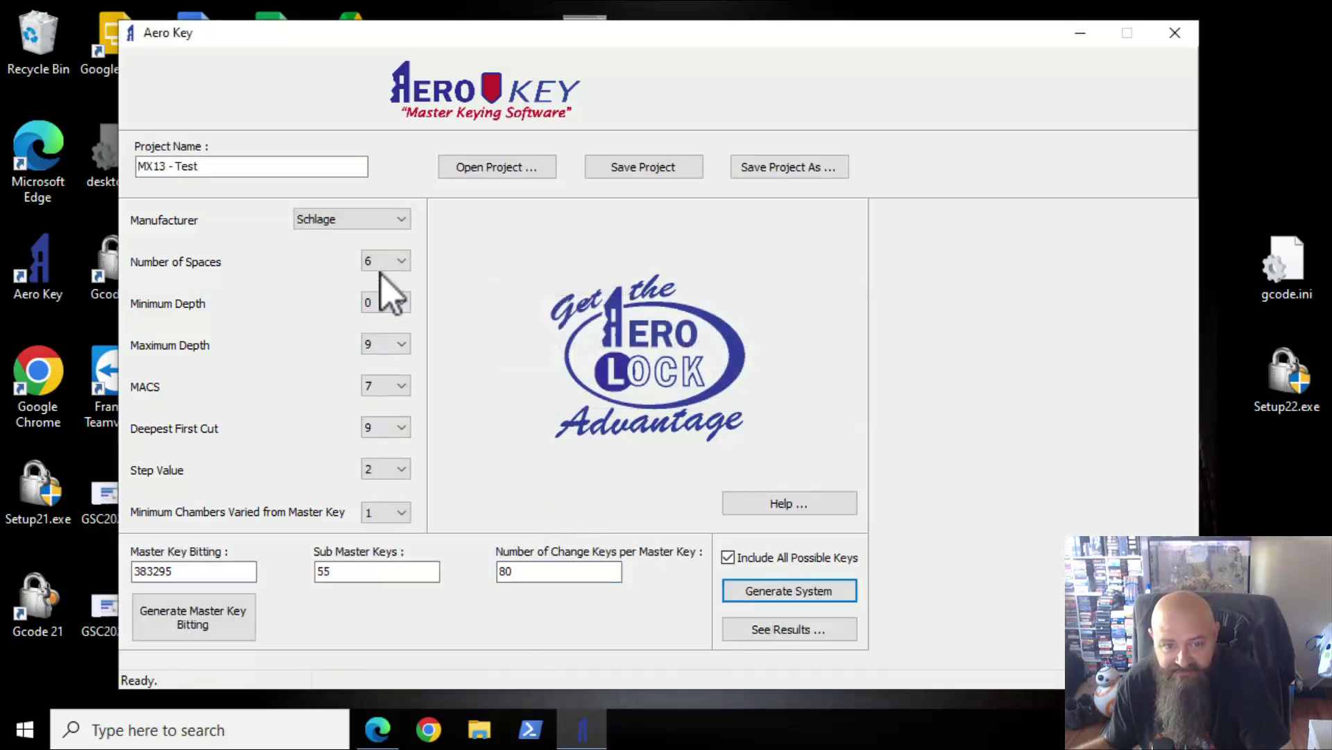